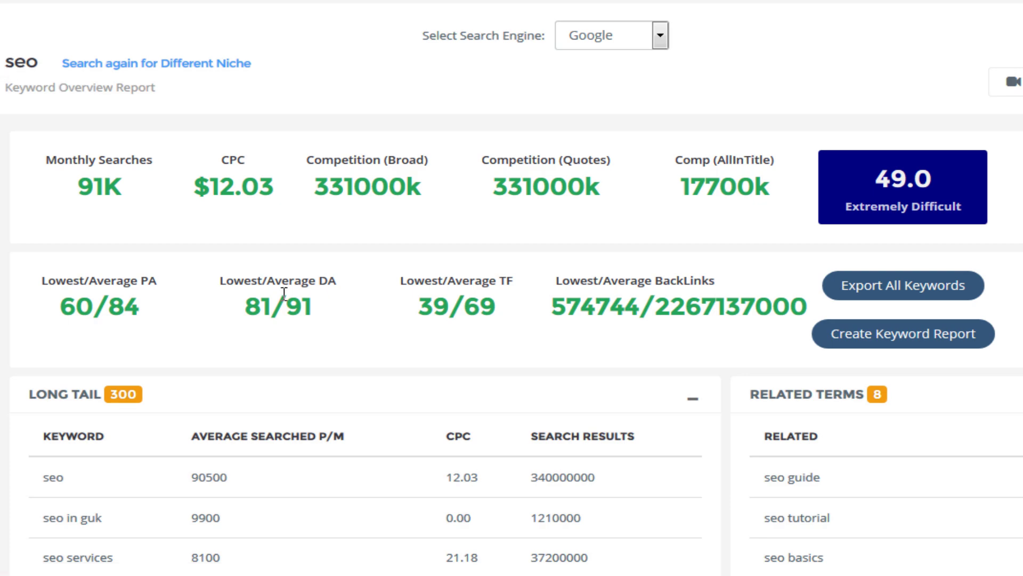
Scroll the seo overview to bring the LSI Keywords module into view.
{"action": "scroll", "coordinate": [284, 290], "scroll_direction": "down", "scroll_amount": 10}
{"action": "scroll", "coordinate": [284, 290], "scroll_direction": "up", "scroll_amount": 5}
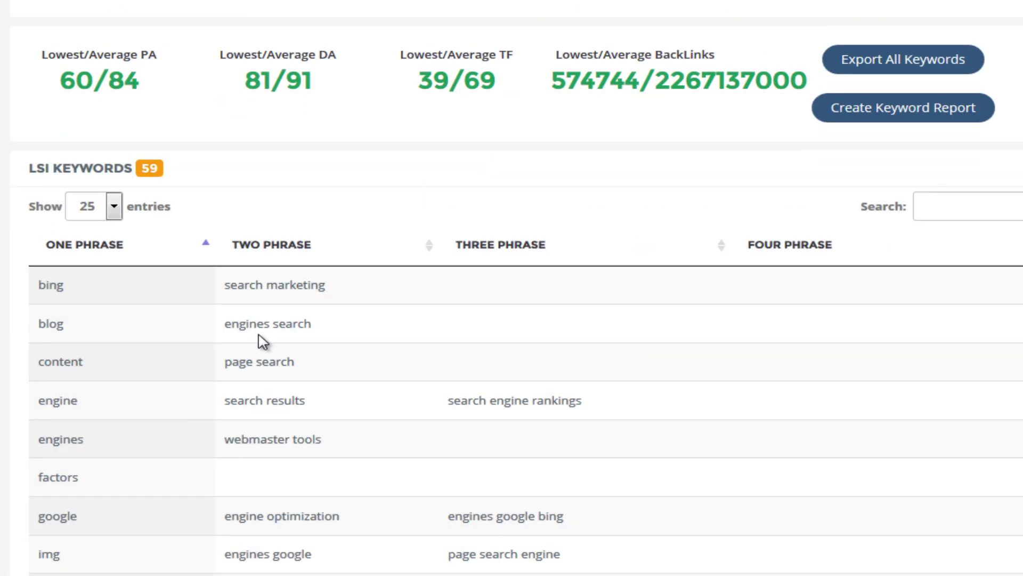
Re-sort the 59 LSI keywords by the TWO, THREE, then FOUR PHRASE columns.
{"action": "double_click", "coordinate": [267, 258]}
{"action": "double_click", "coordinate": [507, 260]}
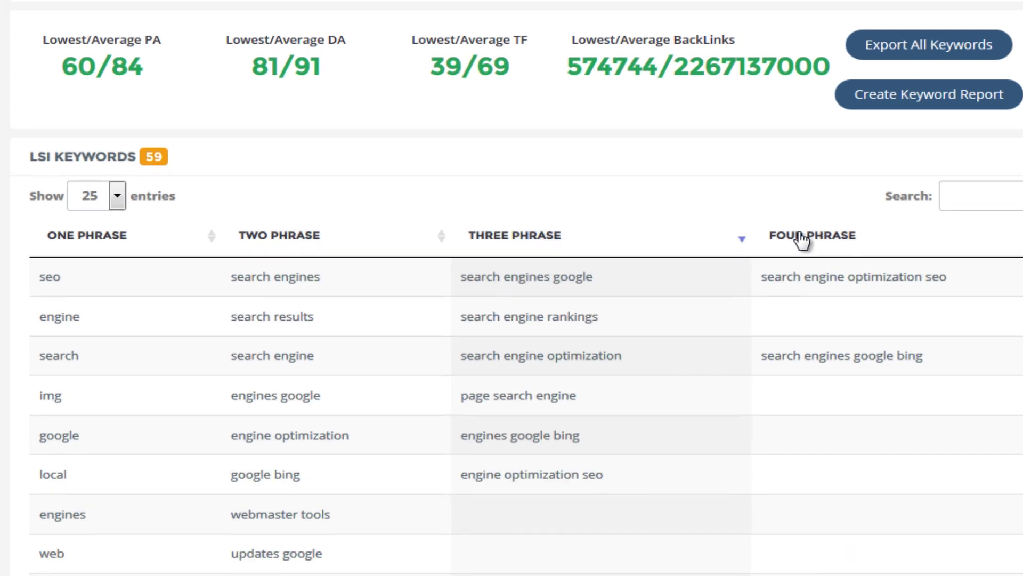
{"action": "double_click", "coordinate": [776, 246]}
{"action": "scroll", "coordinate": [282, 224], "scroll_direction": "down", "scroll_amount": 3}
{"action": "scroll", "coordinate": [514, 300], "scroll_direction": "down", "scroll_amount": 1}
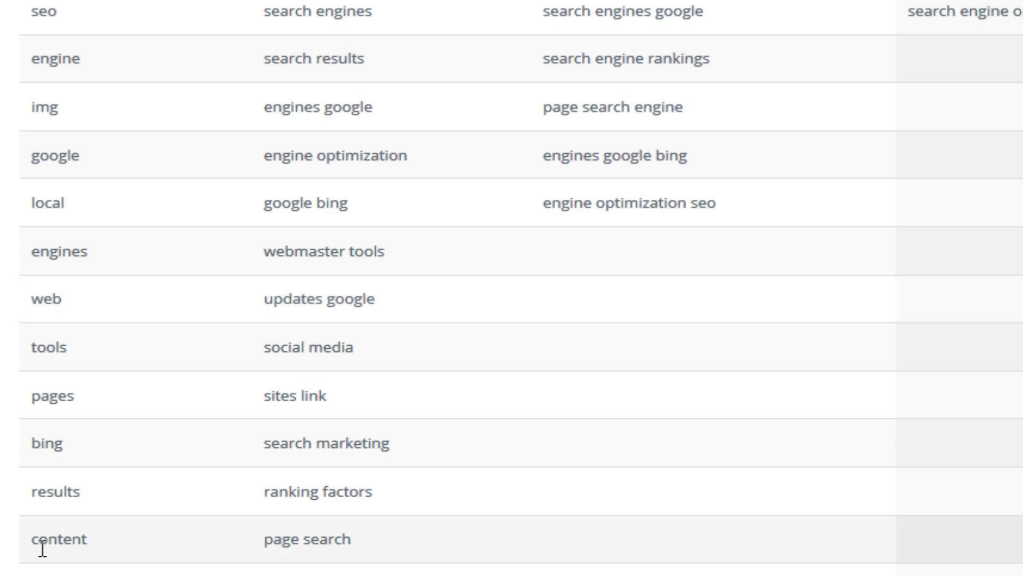
{"action": "scroll", "coordinate": [42, 549], "scroll_direction": "up", "scroll_amount": 10}
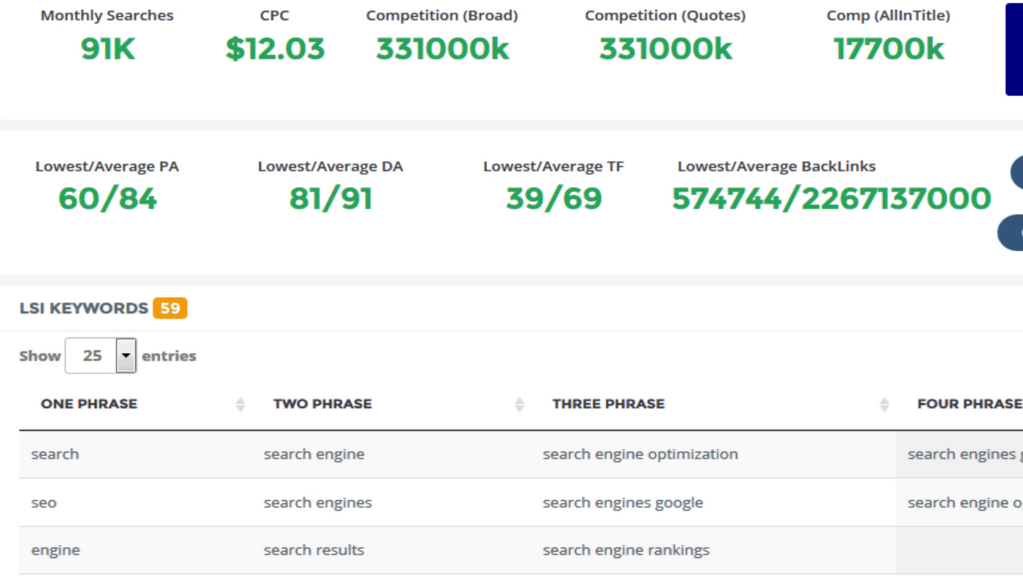
{"action": "left_click_drag", "start_coordinate": [149, 131], "coordinate": [648, 204]}
{"action": "left_click", "coordinate": [648, 201]}
{"action": "scroll", "coordinate": [647, 195], "scroll_direction": "down", "scroll_amount": 5}
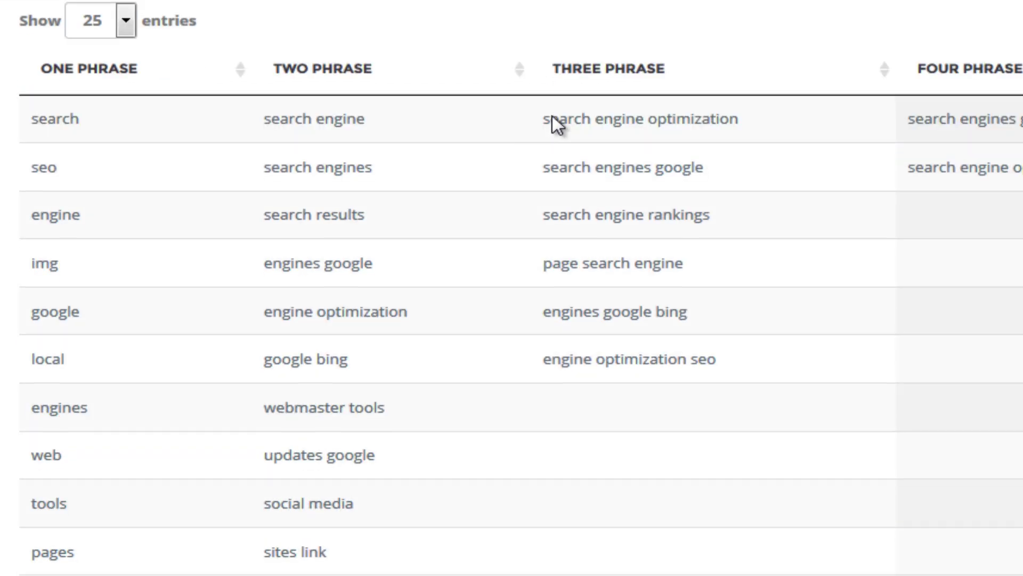
{"action": "scroll", "coordinate": [557, 124], "scroll_direction": "down", "scroll_amount": 1}
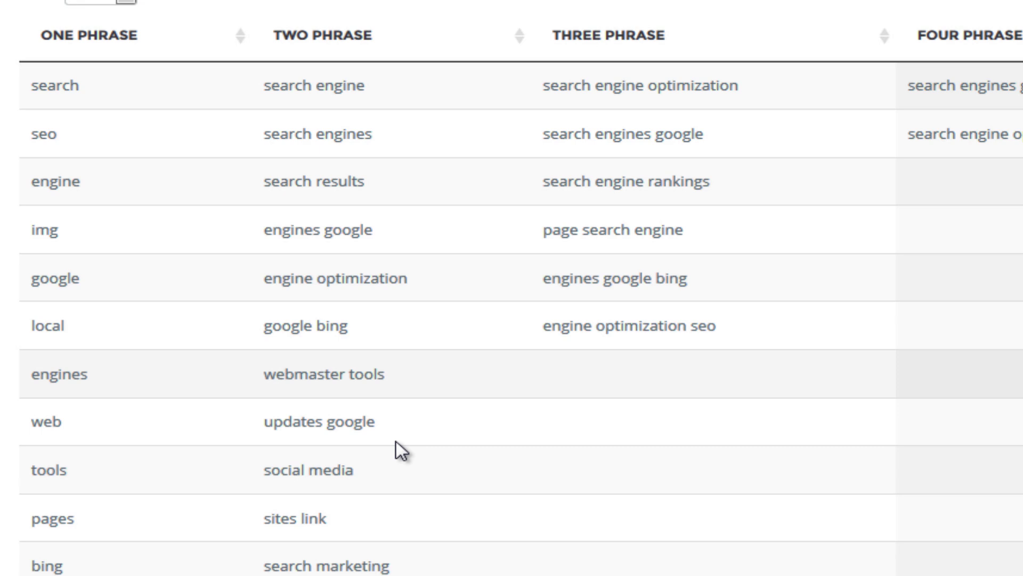
{"action": "scroll", "coordinate": [511, 288], "scroll_direction": "down", "scroll_amount": 2}
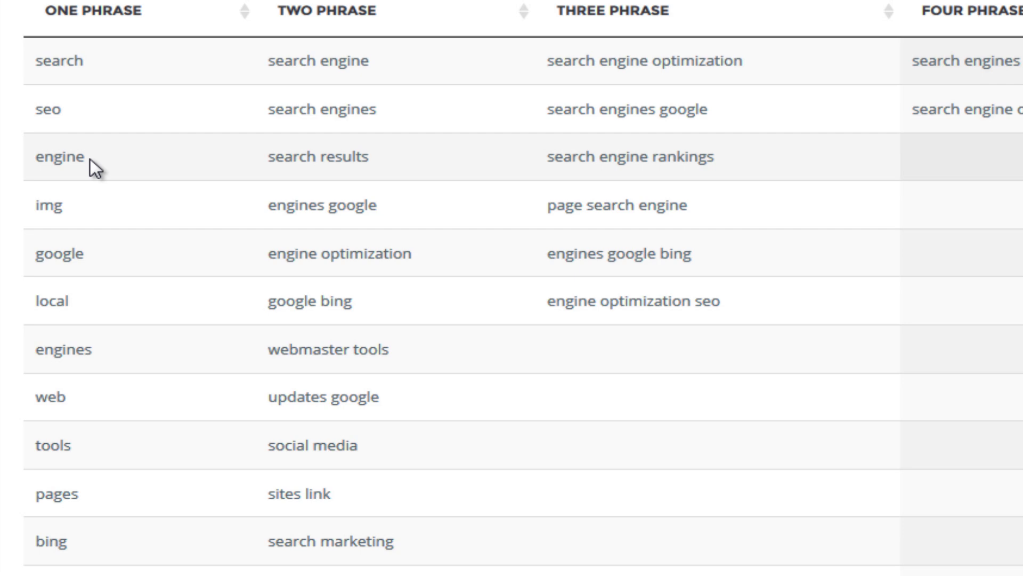
Return to the seo summary and browse the full Related Terms report.
{"action": "scroll", "coordinate": [110, 368], "scroll_direction": "up", "scroll_amount": 8}
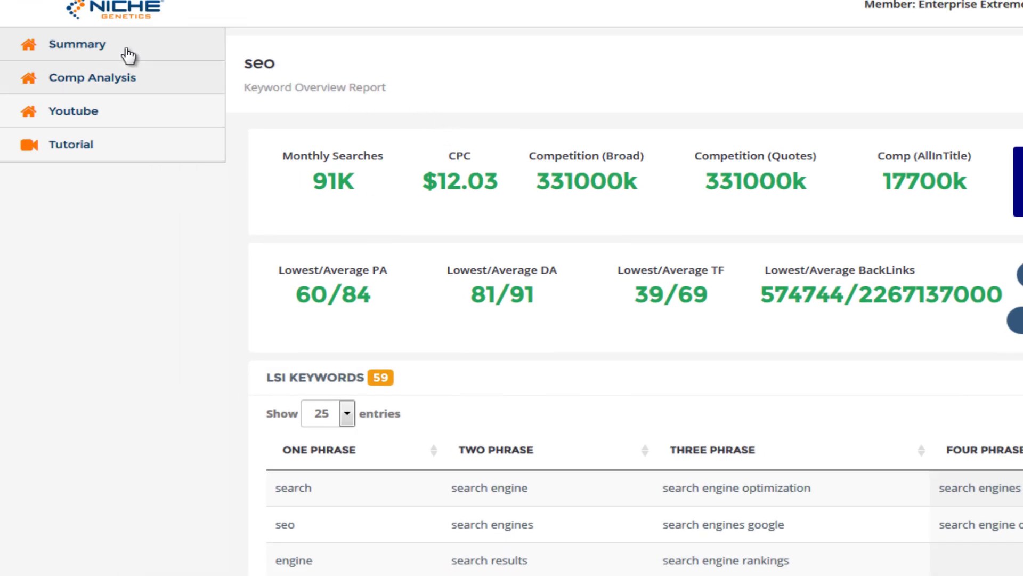
{"action": "left_click", "coordinate": [84, 42]}
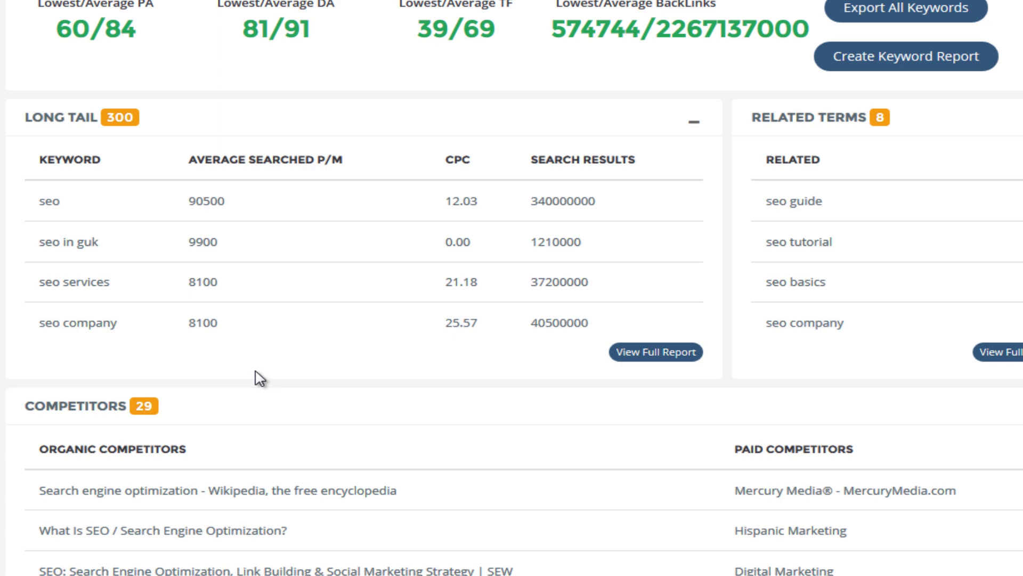
{"action": "left_click_drag", "start_coordinate": [797, 200], "coordinate": [827, 352]}
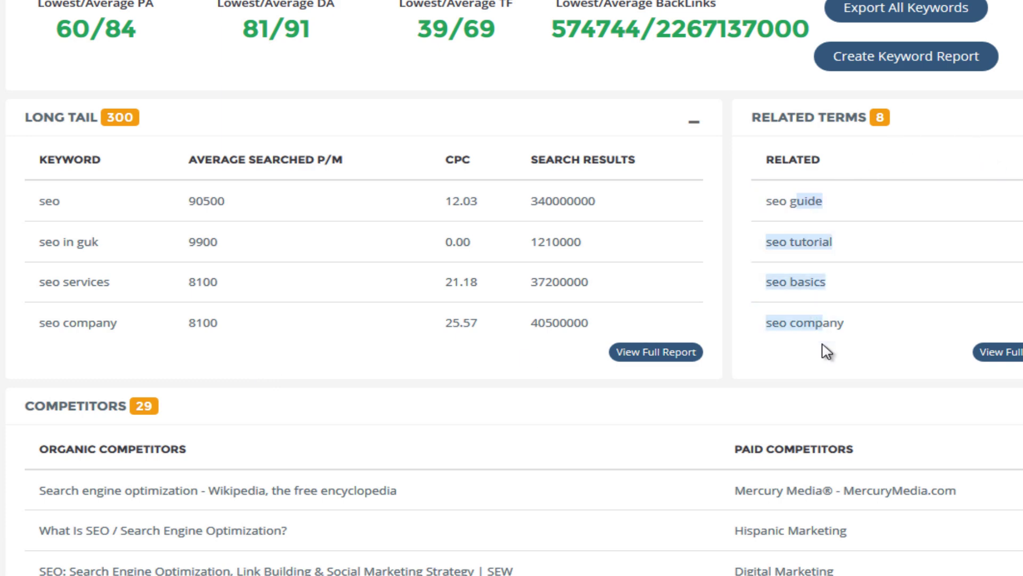
{"action": "left_click", "coordinate": [827, 351]}
{"action": "left_click", "coordinate": [988, 353]}
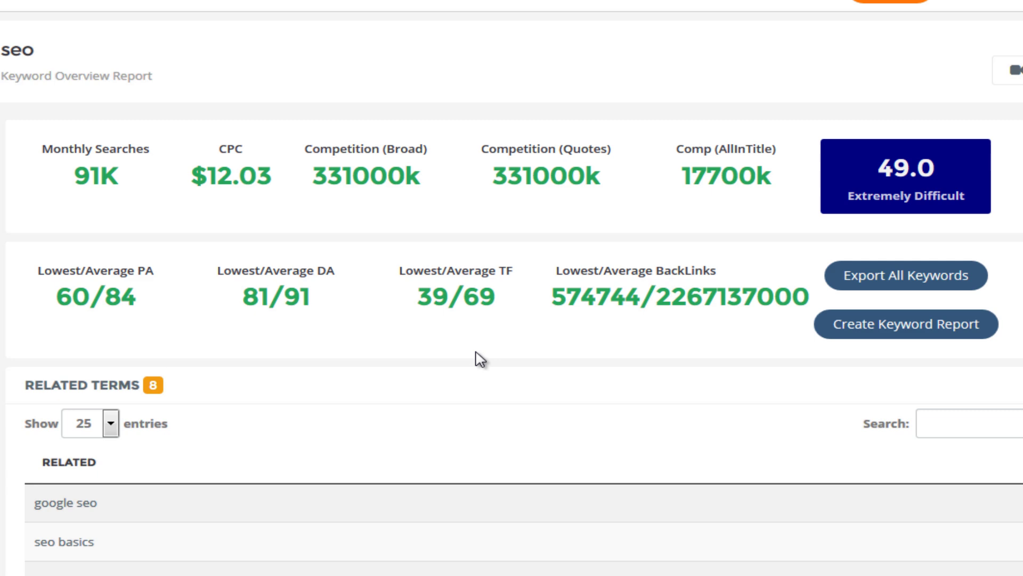
{"action": "scroll", "coordinate": [480, 359], "scroll_direction": "down", "scroll_amount": 7}
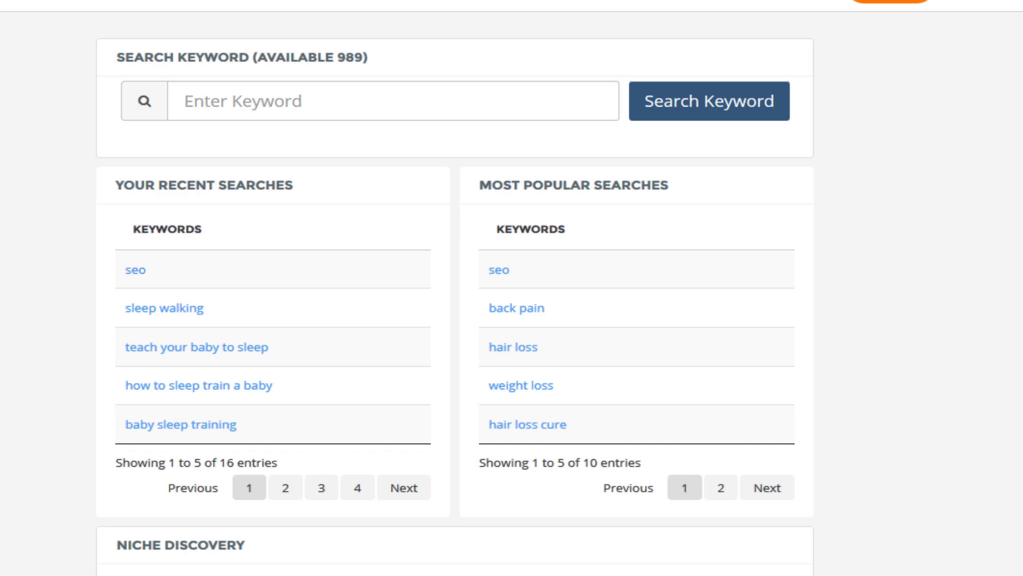
Search Google for seo and scroll down to 'Searches related to seo'.
{"action": "key", "text": "Return"}
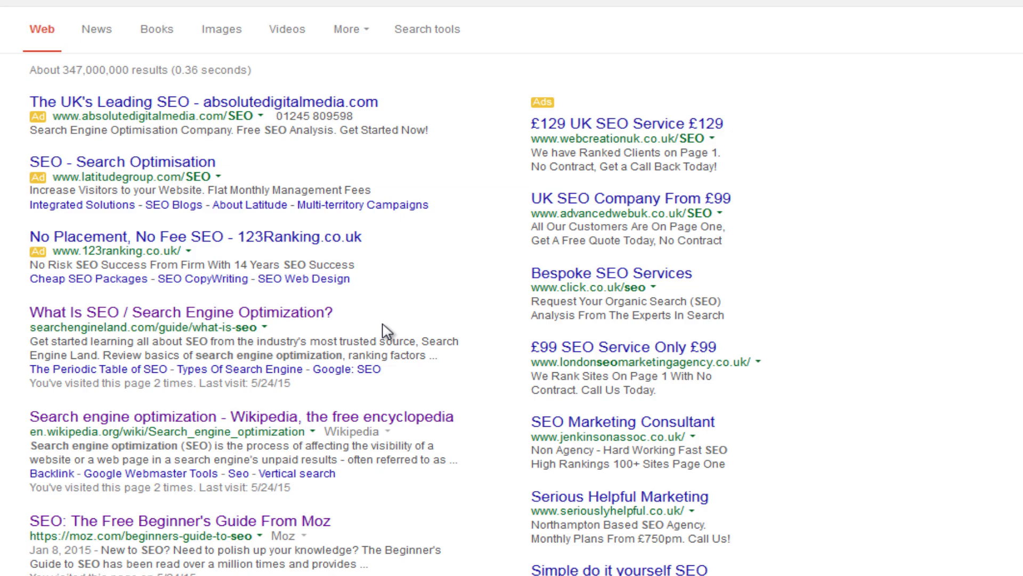
{"action": "scroll", "coordinate": [388, 330], "scroll_direction": "down", "scroll_amount": 18}
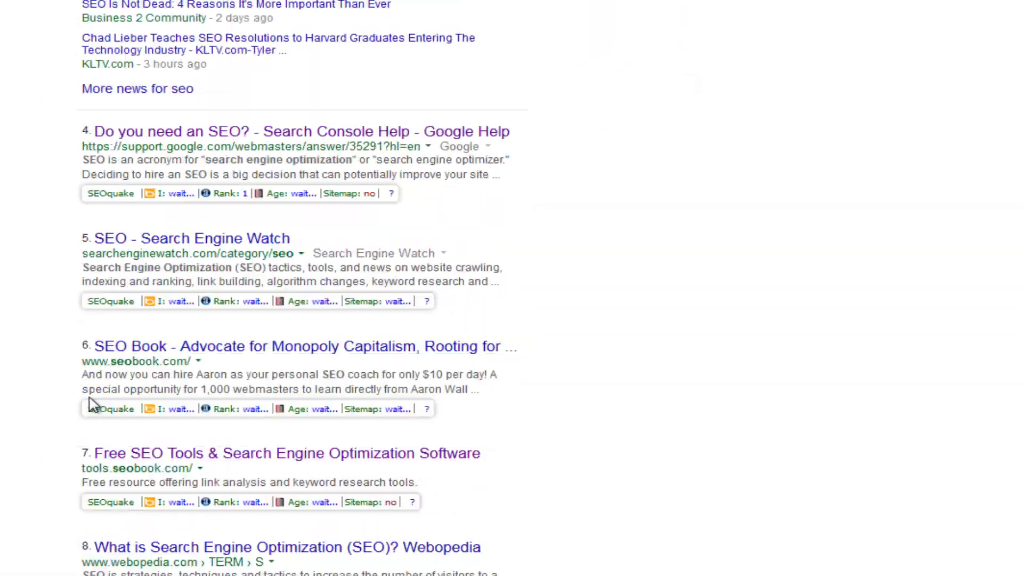
{"action": "scroll", "coordinate": [99, 410], "scroll_direction": "down", "scroll_amount": 8}
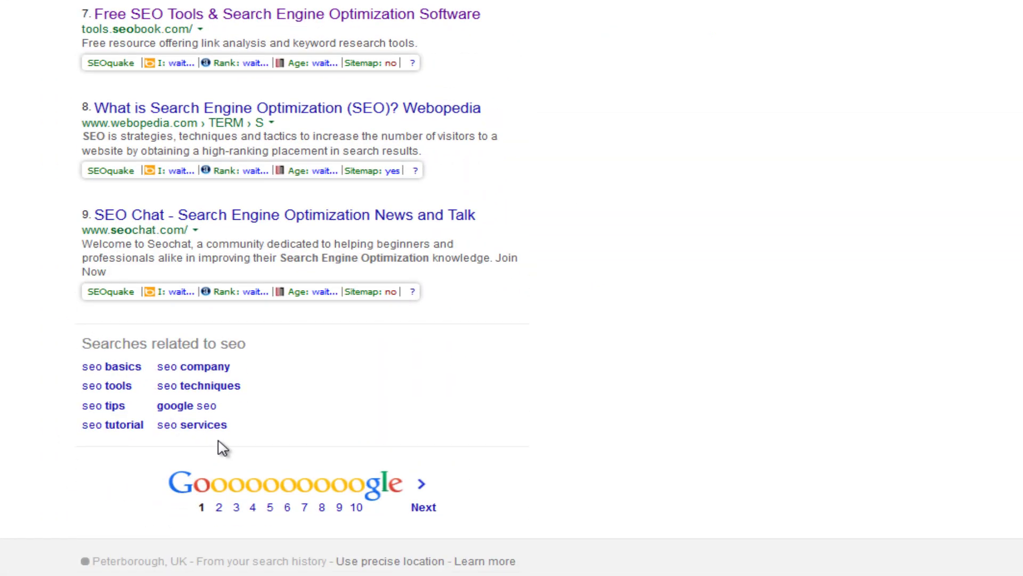
{"action": "left_click_drag", "start_coordinate": [245, 345], "coordinate": [88, 360]}
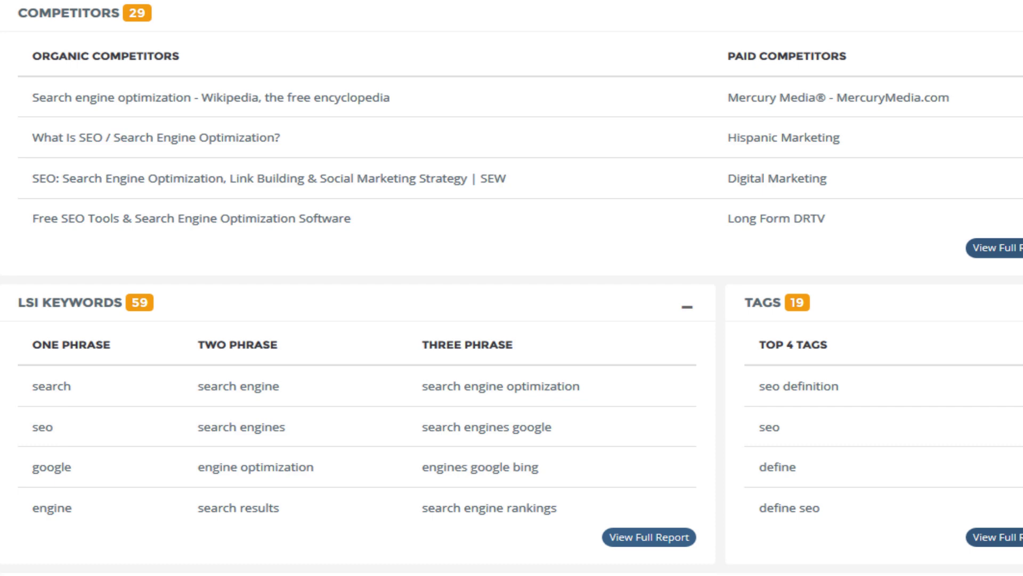
{"action": "scroll", "coordinate": [632, 356], "scroll_direction": "down", "scroll_amount": 3}
{"action": "scroll", "coordinate": [632, 356], "scroll_direction": "up", "scroll_amount": 8}
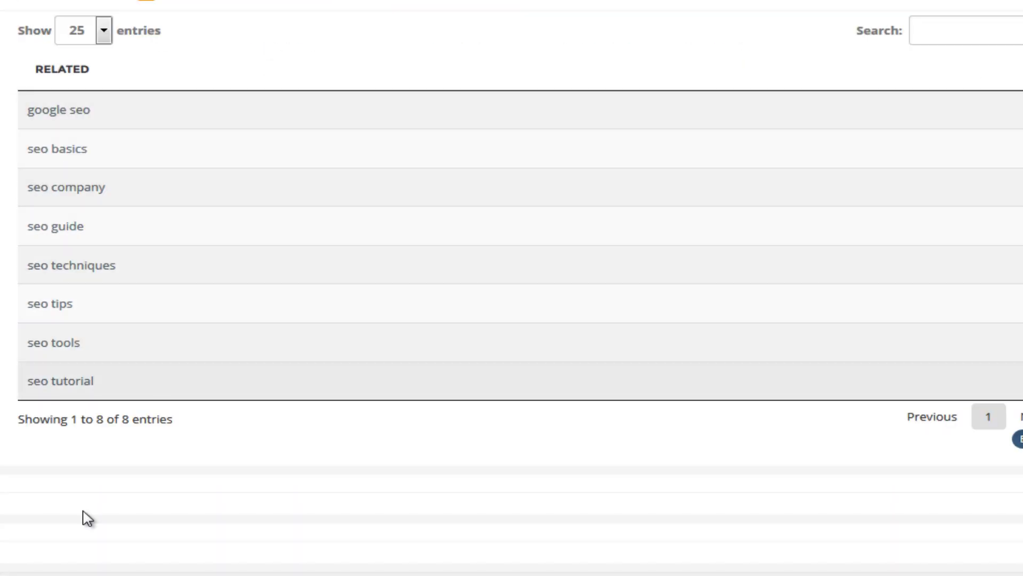
{"action": "scroll", "coordinate": [160, 473], "scroll_direction": "up", "scroll_amount": 5}
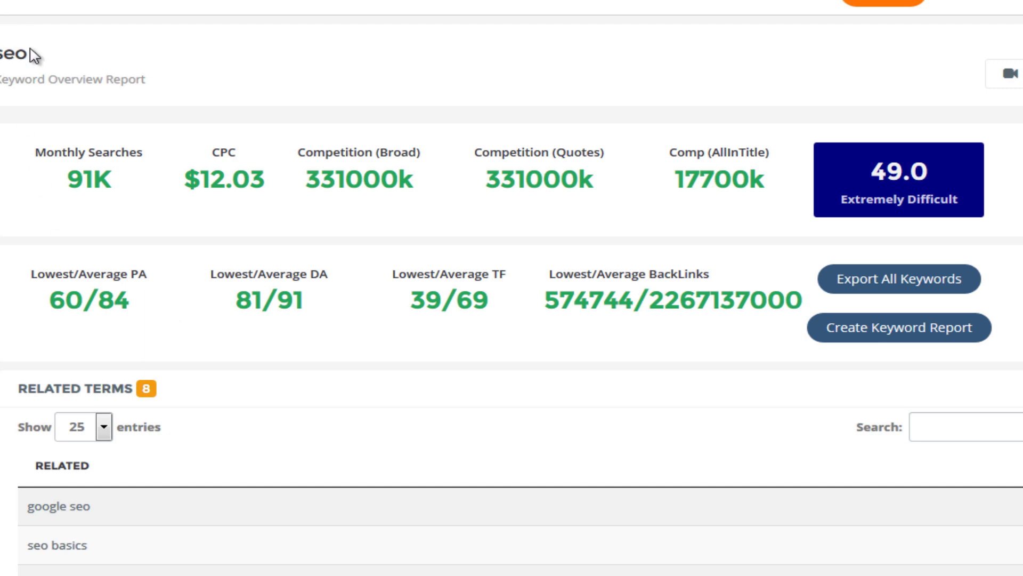
{"action": "scroll", "coordinate": [33, 55], "scroll_direction": "down", "scroll_amount": 3}
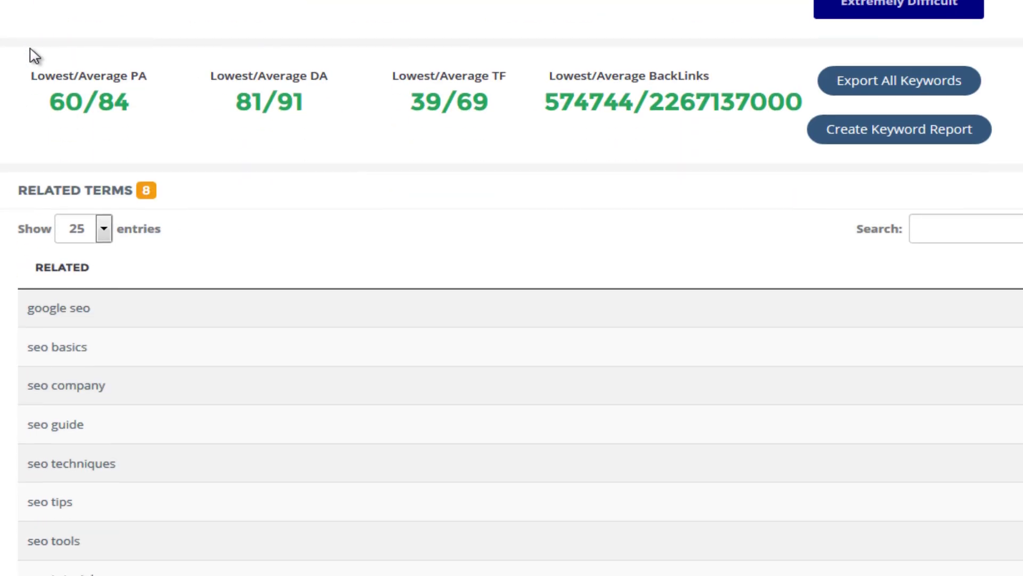
{"action": "scroll", "coordinate": [33, 55], "scroll_direction": "down", "scroll_amount": 2}
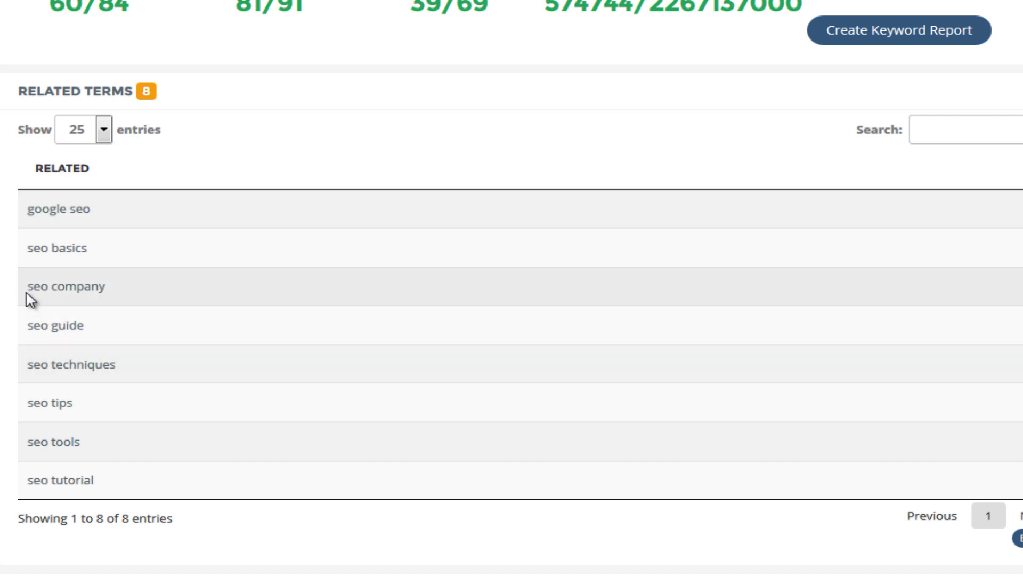
{"action": "left_click_drag", "start_coordinate": [28, 293], "coordinate": [126, 292]}
{"action": "left_click", "coordinate": [408, 409]}
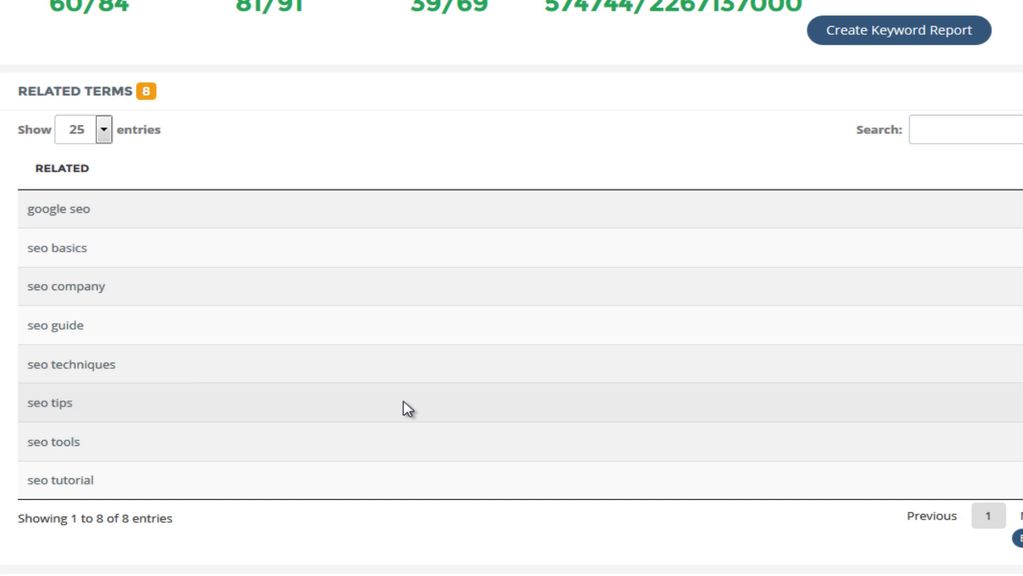
{"action": "scroll", "coordinate": [370, 370], "scroll_direction": "up", "scroll_amount": 5}
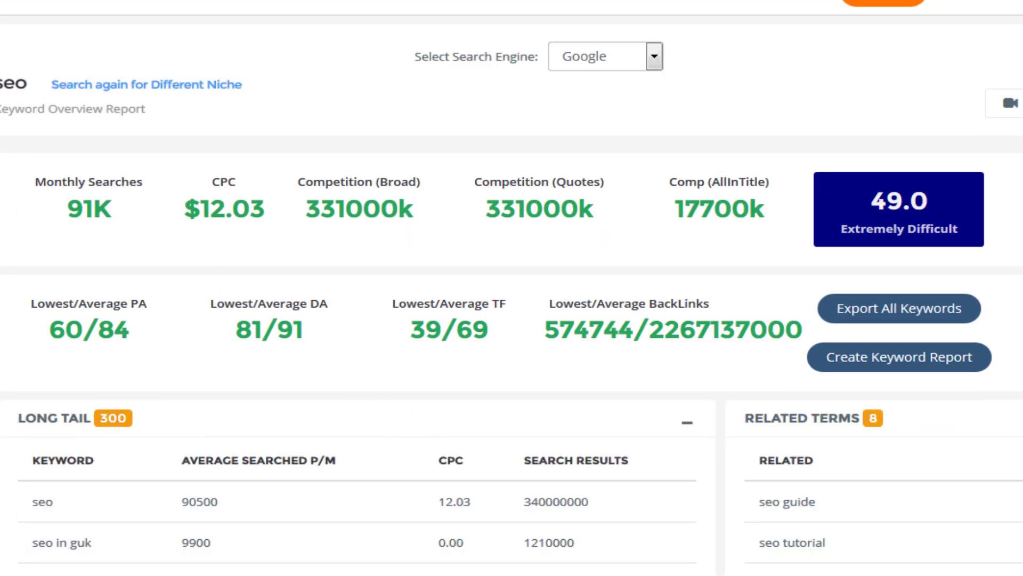
Scroll down to the Tags panel and open its full report of 19 tags.
{"action": "scroll", "coordinate": [130, 238], "scroll_direction": "down", "scroll_amount": 5}
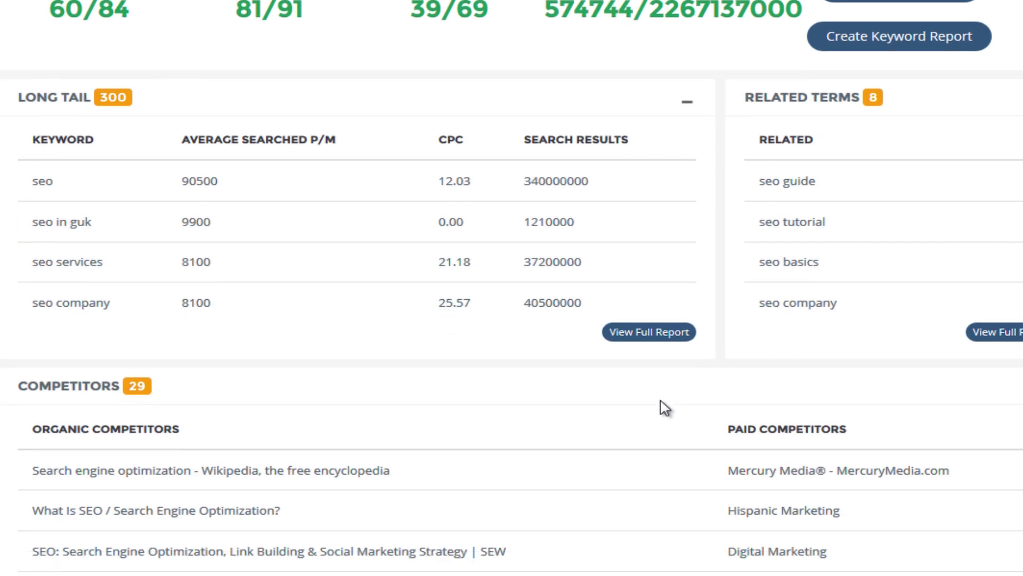
{"action": "scroll", "coordinate": [661, 408], "scroll_direction": "down", "scroll_amount": 6}
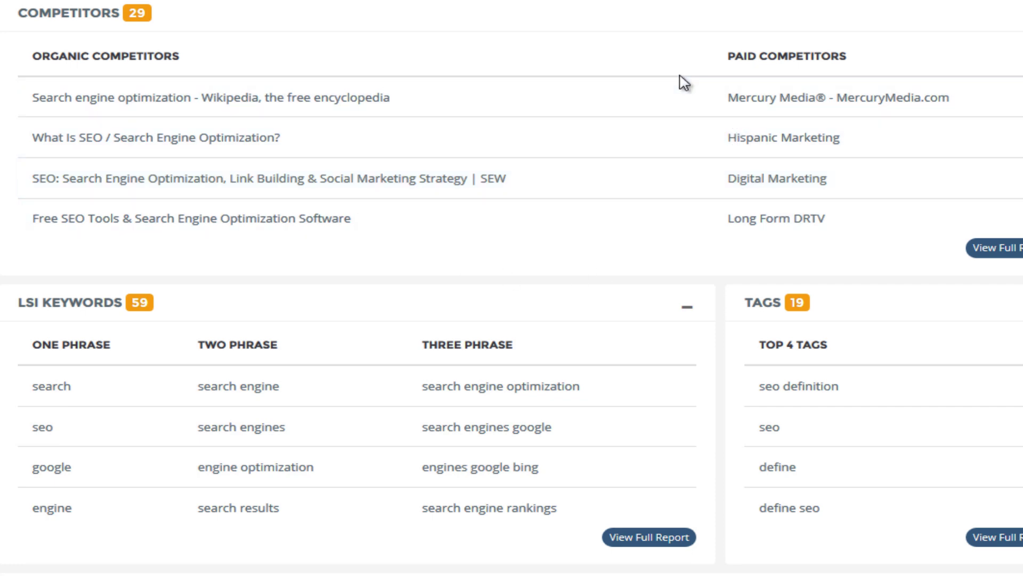
{"action": "scroll", "coordinate": [596, 213], "scroll_direction": "down", "scroll_amount": 4}
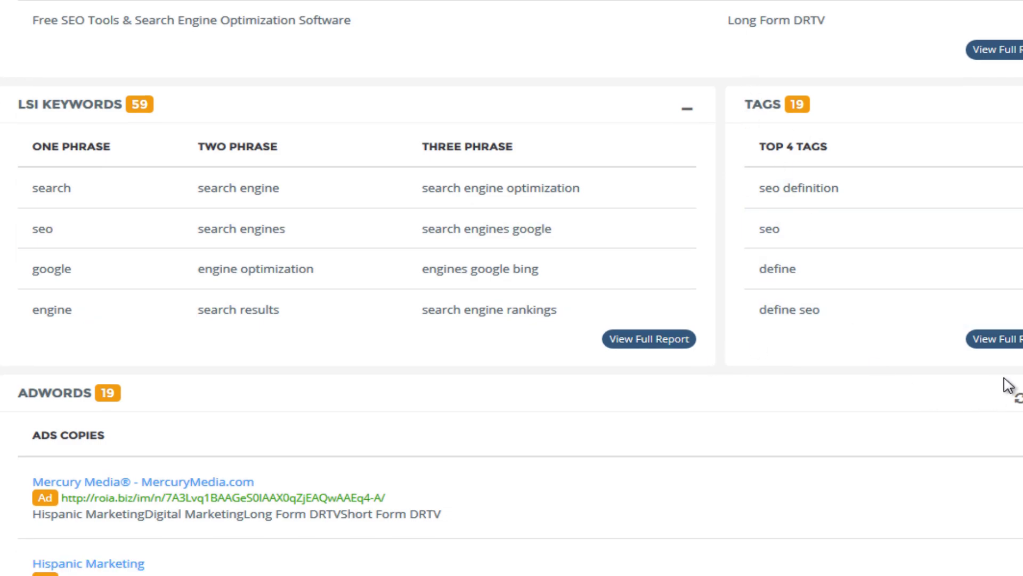
{"action": "left_click", "coordinate": [1016, 344]}
Scroll the Tags table to the 'Showing 1 to 19' footer and back up.
{"action": "scroll", "coordinate": [81, 359], "scroll_direction": "down", "scroll_amount": 15}
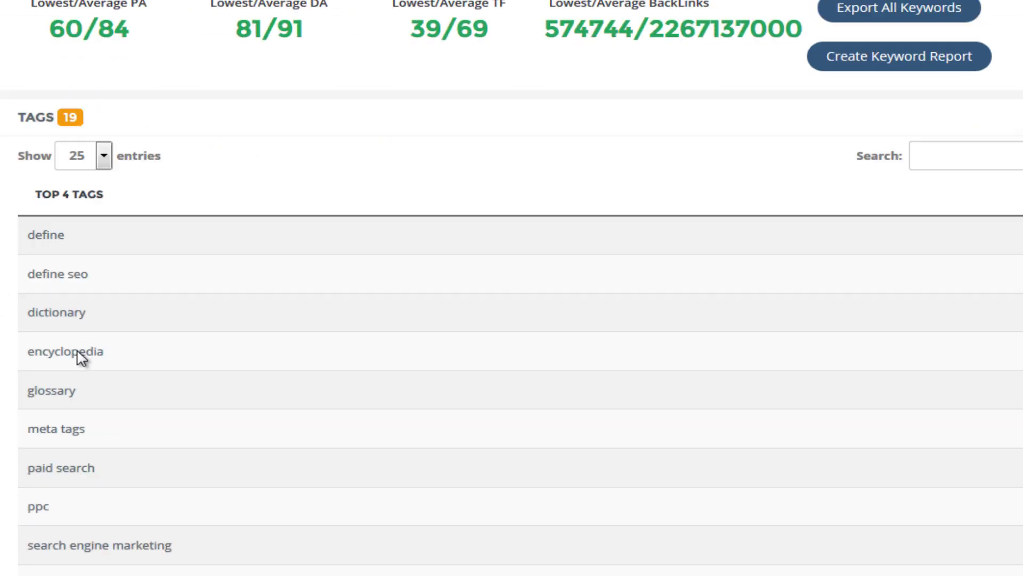
{"action": "scroll", "coordinate": [79, 351], "scroll_direction": "down", "scroll_amount": 1}
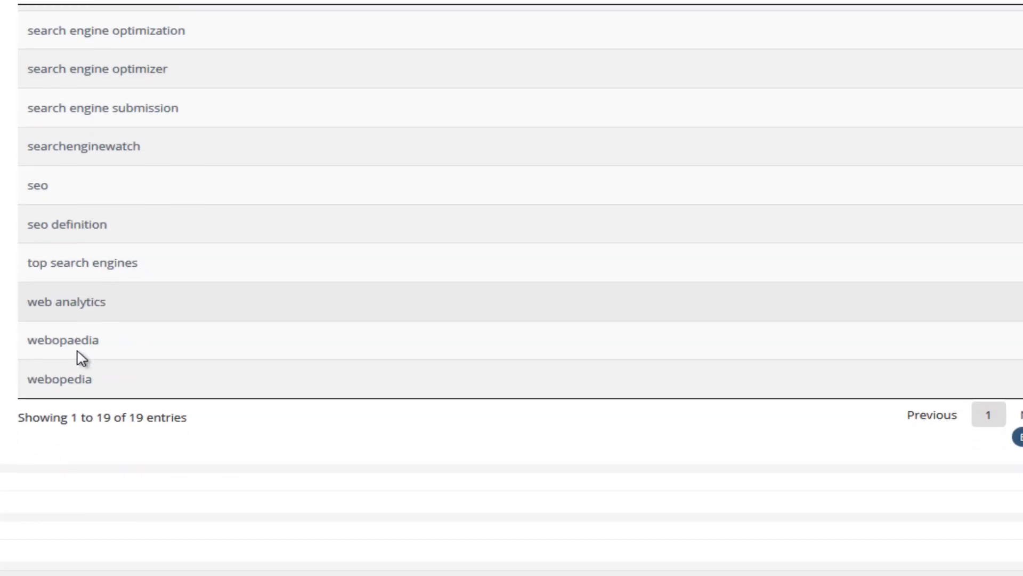
{"action": "scroll", "coordinate": [81, 358], "scroll_direction": "up", "scroll_amount": 8}
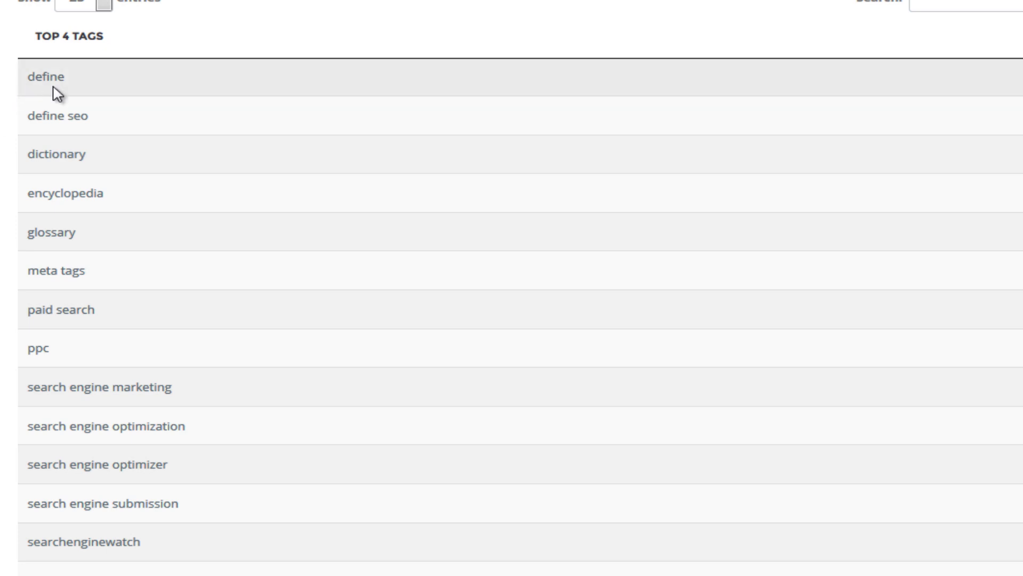
{"action": "scroll", "coordinate": [87, 520], "scroll_direction": "down", "scroll_amount": 6}
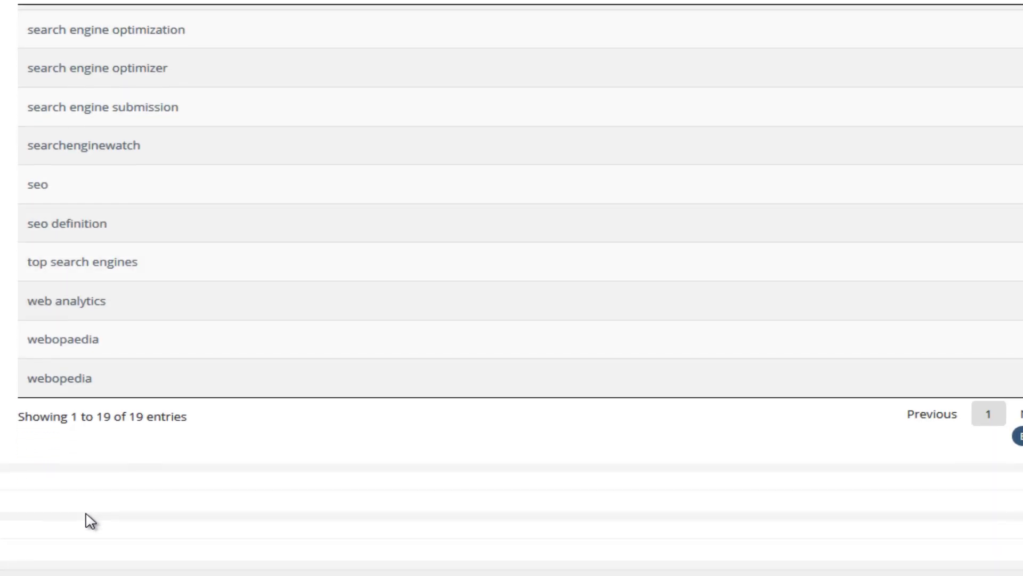
{"action": "scroll", "coordinate": [87, 520], "scroll_direction": "up", "scroll_amount": 4}
{"action": "scroll", "coordinate": [86, 517], "scroll_direction": "up", "scroll_amount": 6}
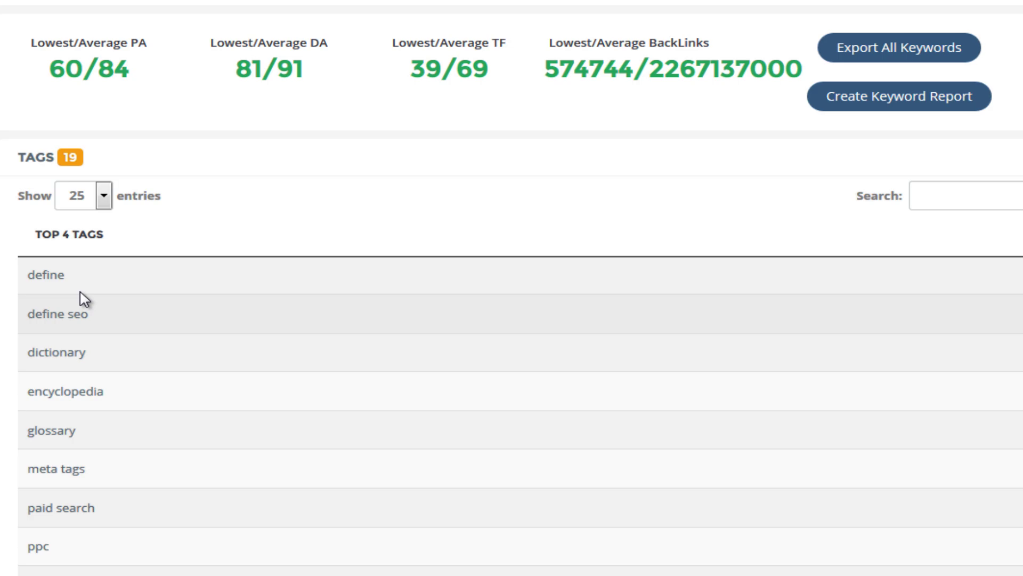
{"action": "left_click_drag", "start_coordinate": [81, 277], "coordinate": [95, 486]}
{"action": "left_click", "coordinate": [96, 486]}
{"action": "scroll", "coordinate": [96, 487], "scroll_direction": "down", "scroll_amount": 8}
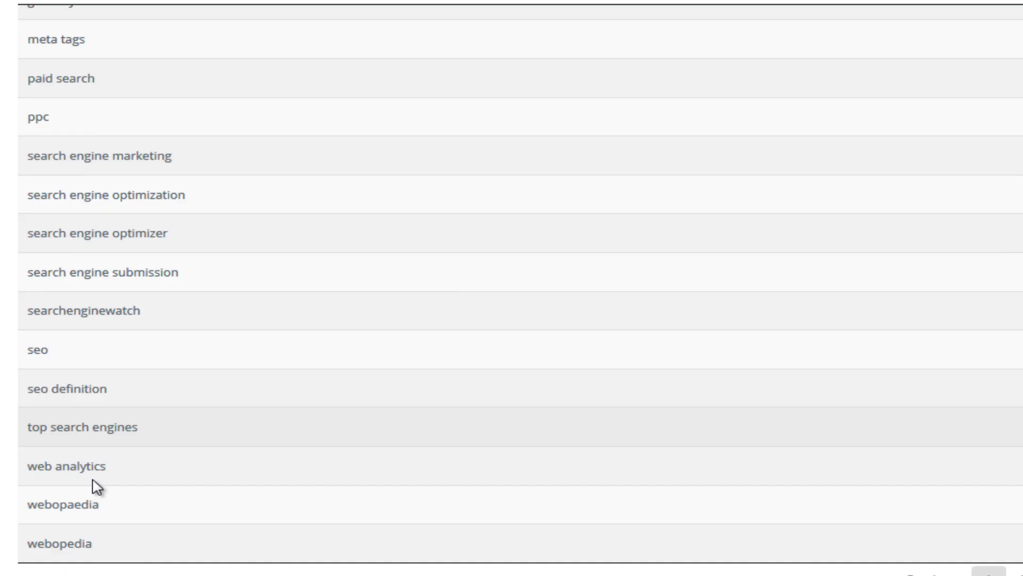
{"action": "scroll", "coordinate": [96, 487], "scroll_direction": "up", "scroll_amount": 8}
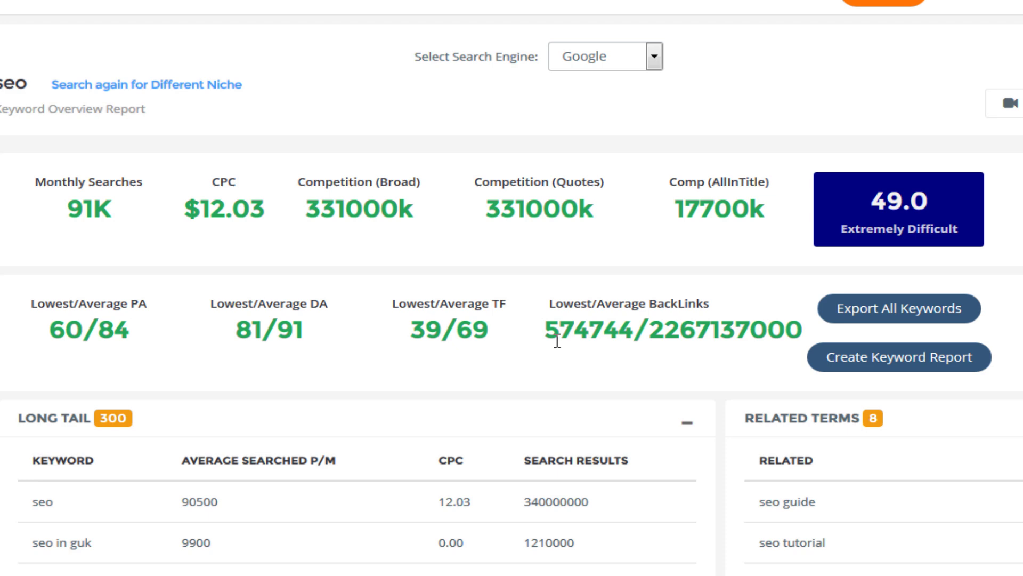
{"action": "scroll", "coordinate": [562, 341], "scroll_direction": "down", "scroll_amount": 5}
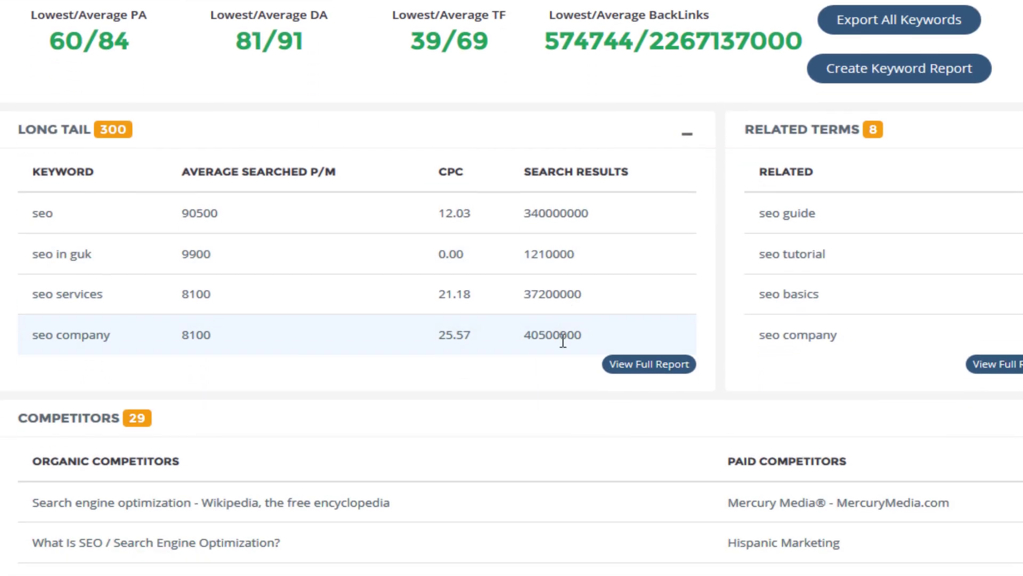
{"action": "scroll", "coordinate": [572, 351], "scroll_direction": "down", "scroll_amount": 12}
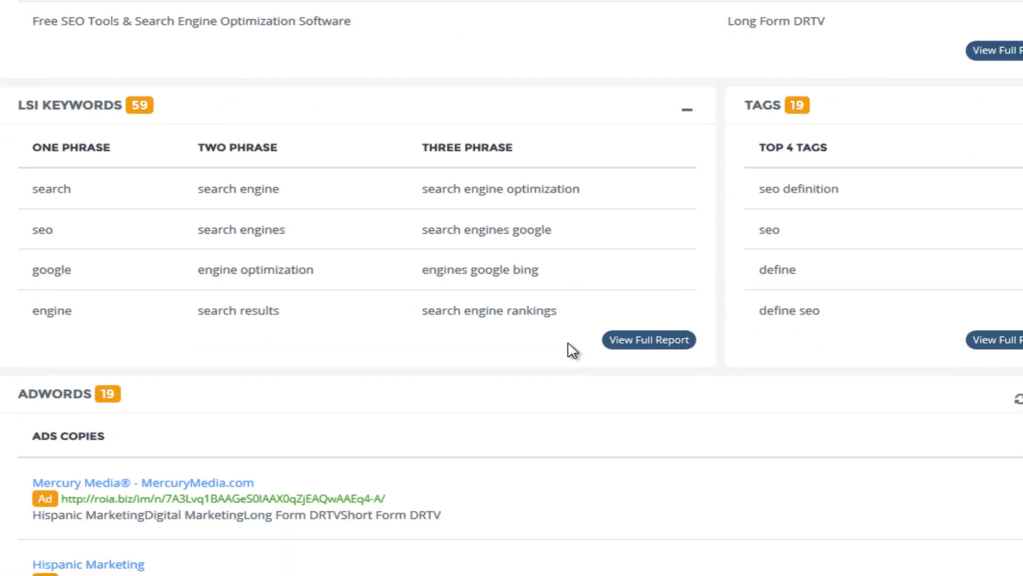
{"action": "scroll", "coordinate": [571, 350], "scroll_direction": "down", "scroll_amount": 5}
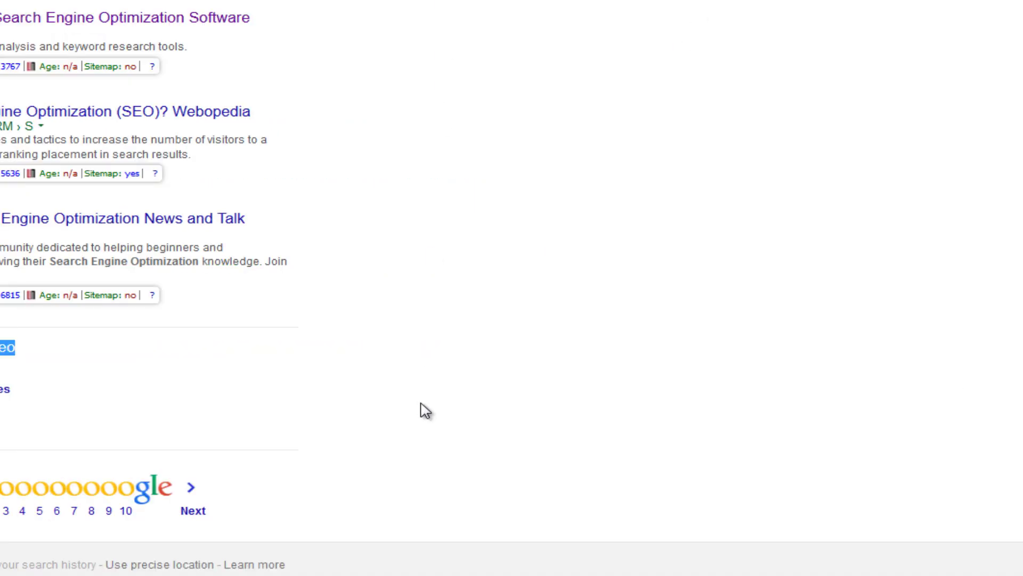
{"action": "scroll", "coordinate": [165, 424], "scroll_direction": "up", "scroll_amount": 10}
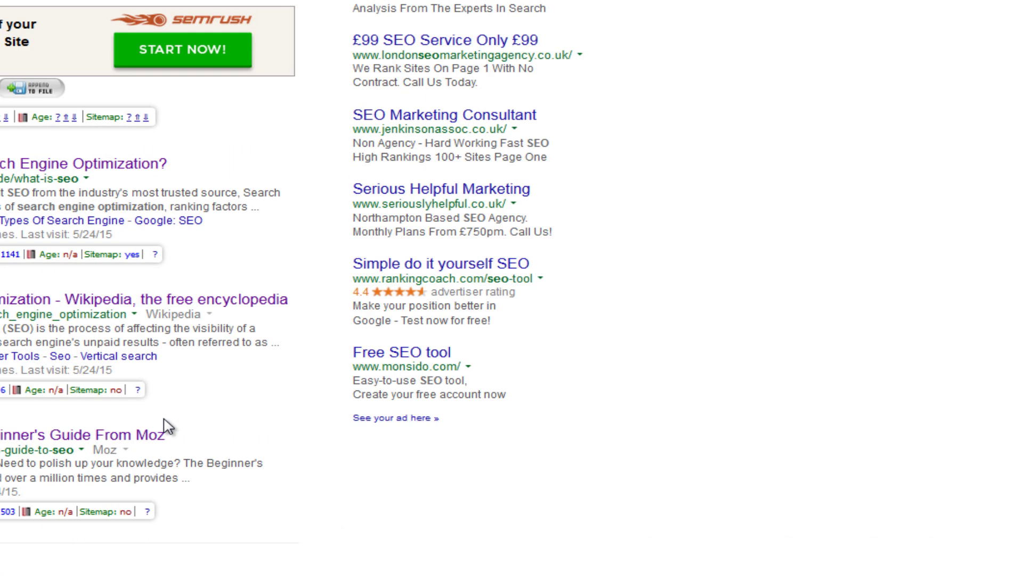
{"action": "scroll", "coordinate": [485, 549], "scroll_direction": "down", "scroll_amount": 4}
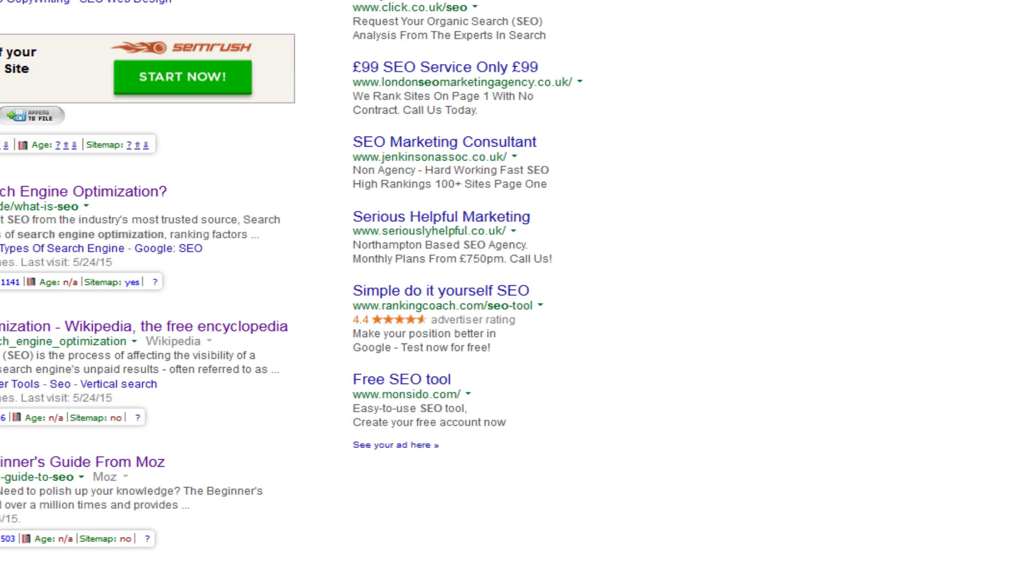
{"action": "scroll", "coordinate": [165, 12], "scroll_direction": "up", "scroll_amount": 4}
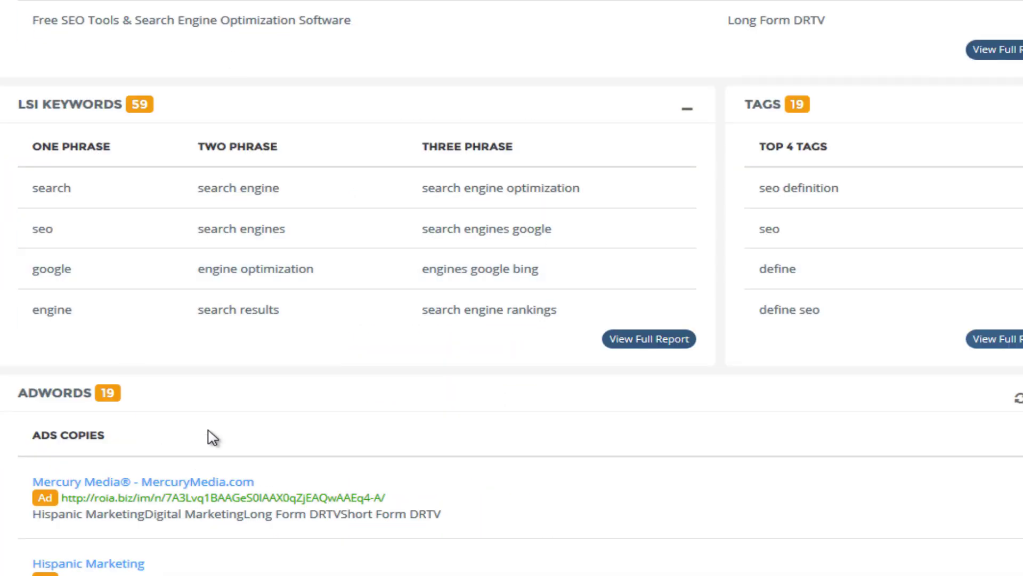
Scroll down the seo overview to reach the Categories panel.
{"action": "scroll", "coordinate": [212, 436], "scroll_direction": "down", "scroll_amount": 7}
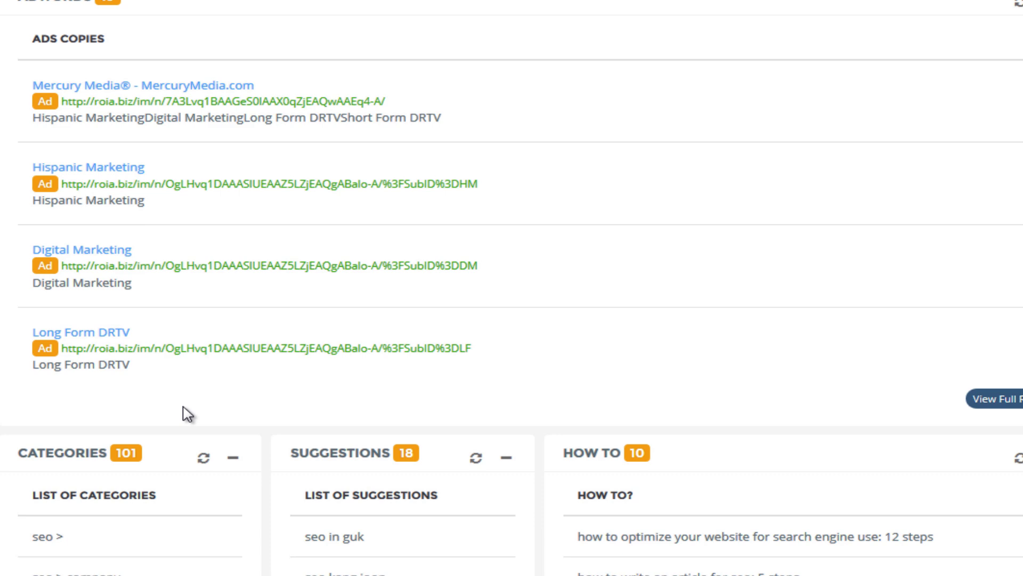
{"action": "scroll", "coordinate": [190, 413], "scroll_direction": "down", "scroll_amount": 6}
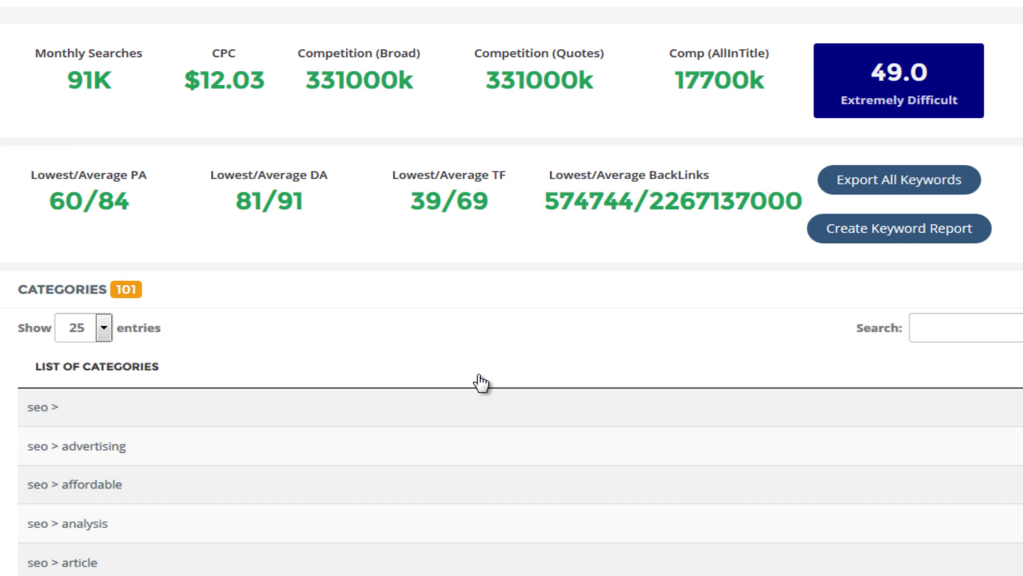
Scroll through the List of Categories table, then back up the page.
{"action": "scroll", "coordinate": [481, 382], "scroll_direction": "down", "scroll_amount": 5}
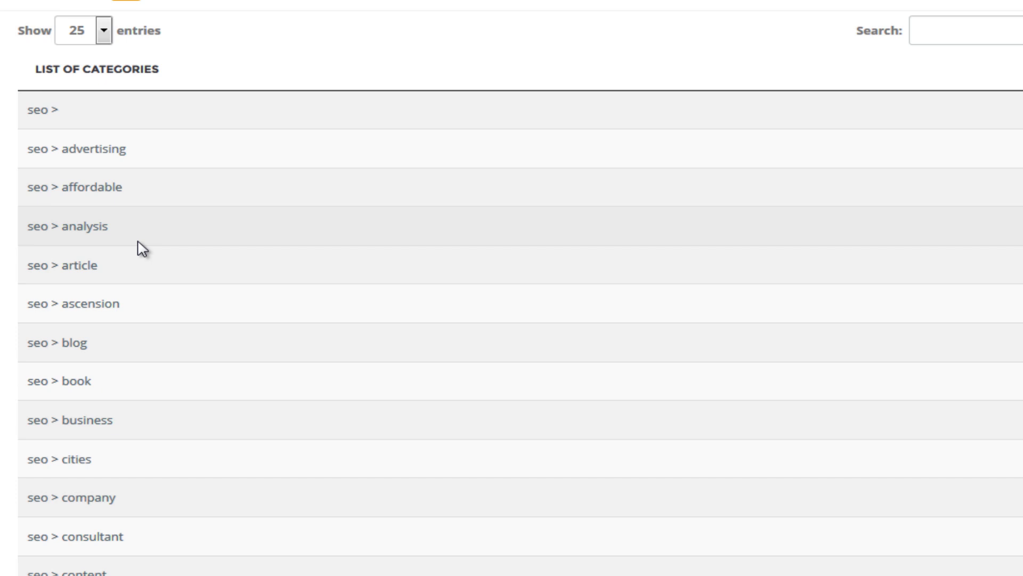
{"action": "scroll", "coordinate": [164, 338], "scroll_direction": "down", "scroll_amount": 2}
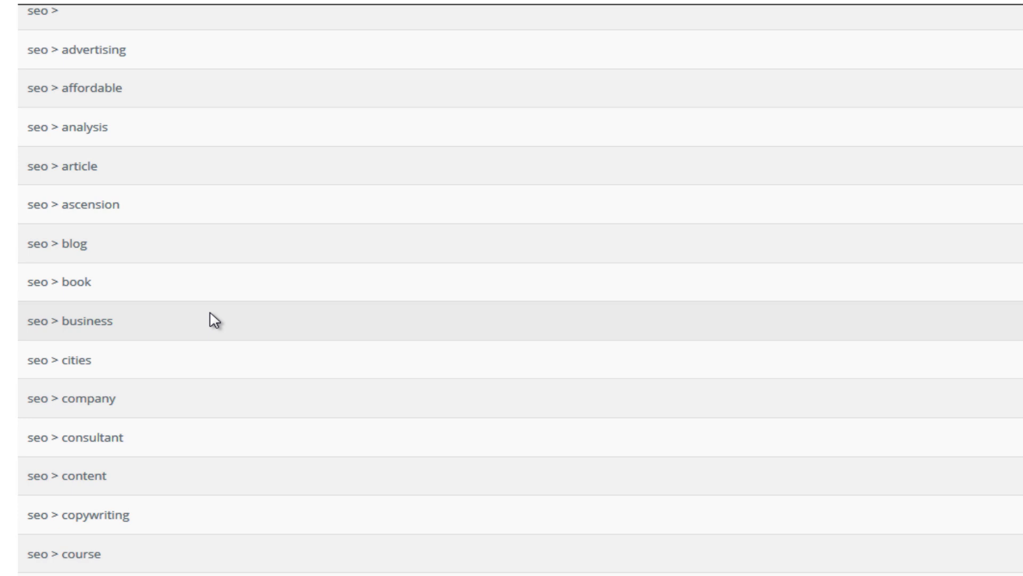
{"action": "scroll", "coordinate": [213, 320], "scroll_direction": "down", "scroll_amount": 8}
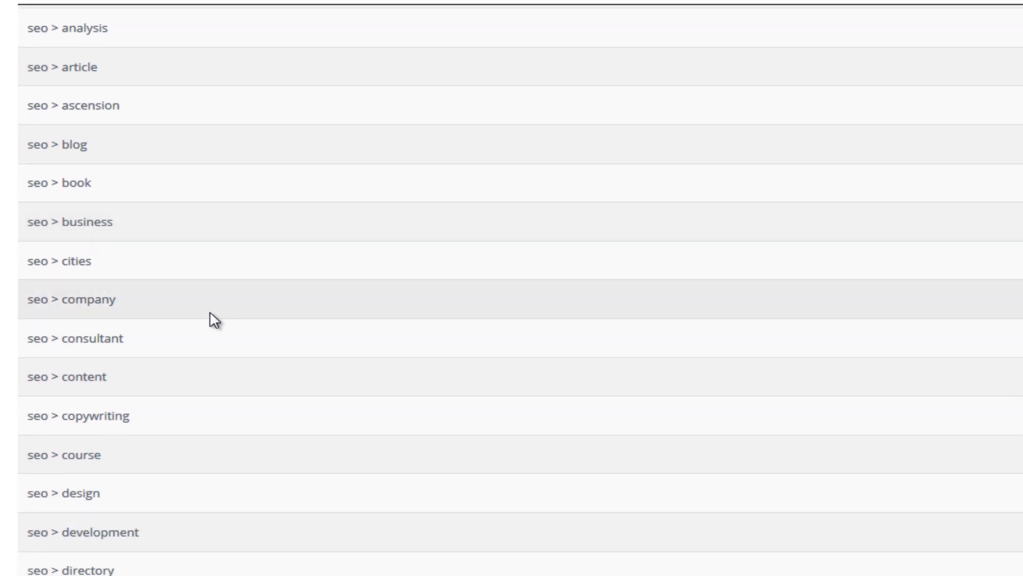
{"action": "scroll", "coordinate": [213, 320], "scroll_direction": "up", "scroll_amount": 15}
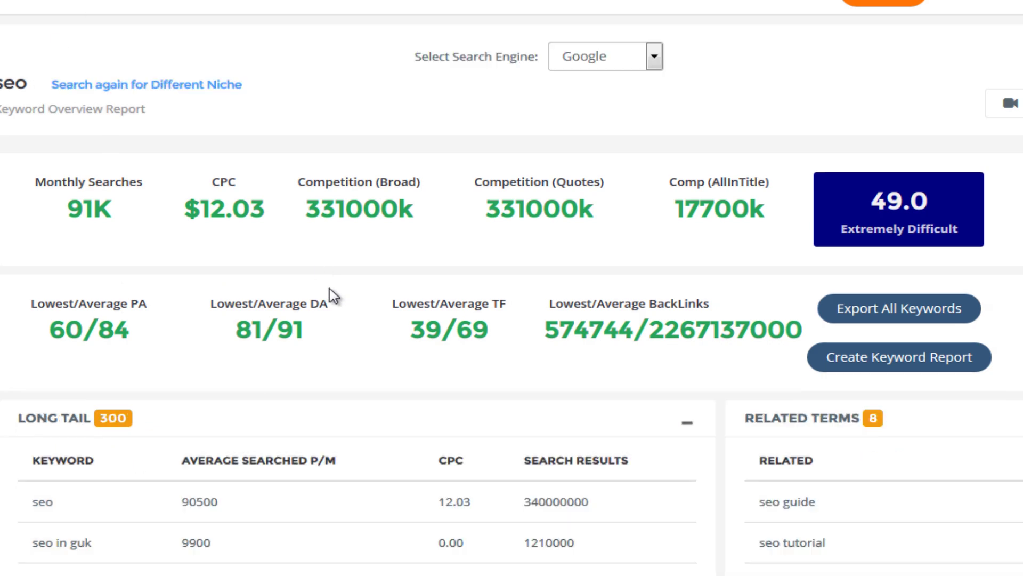
{"action": "scroll", "coordinate": [331, 297], "scroll_direction": "down", "scroll_amount": 20}
{"action": "scroll", "coordinate": [358, 294], "scroll_direction": "down", "scroll_amount": 7}
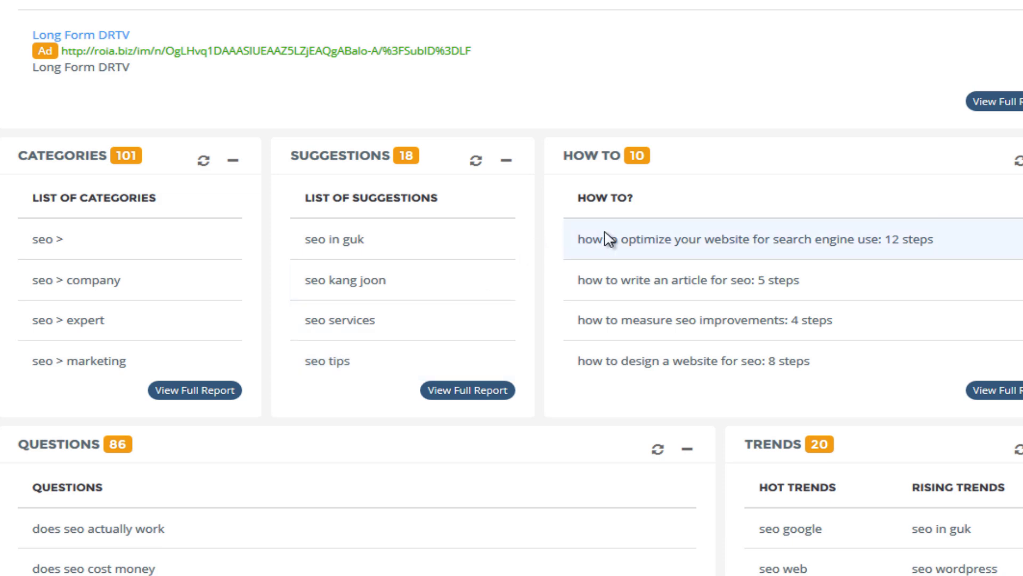
{"action": "left_click_drag", "start_coordinate": [606, 239], "coordinate": [607, 368]}
{"action": "left_click", "coordinate": [201, 552]}
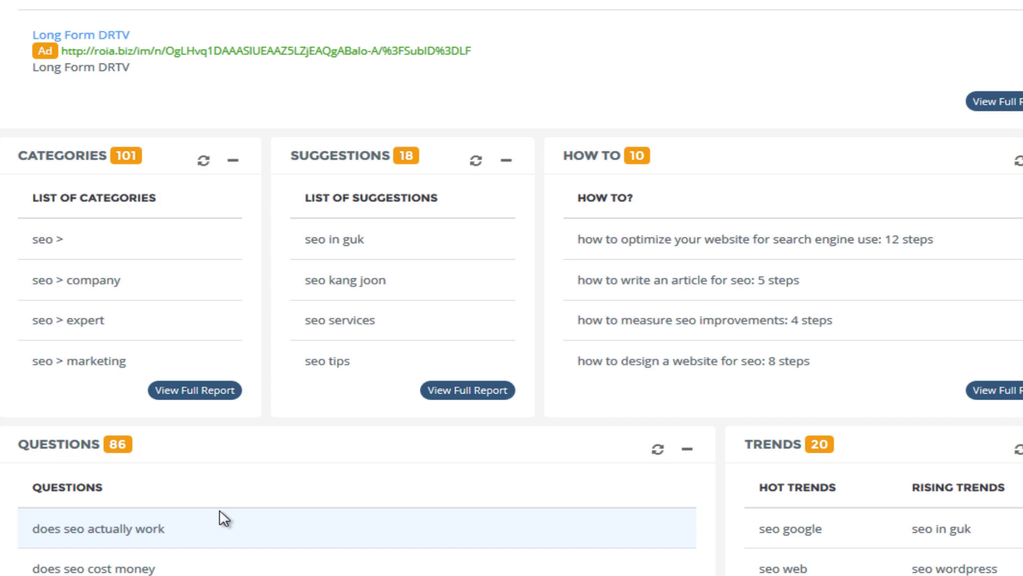
{"action": "scroll", "coordinate": [443, 469], "scroll_direction": "down", "scroll_amount": 4}
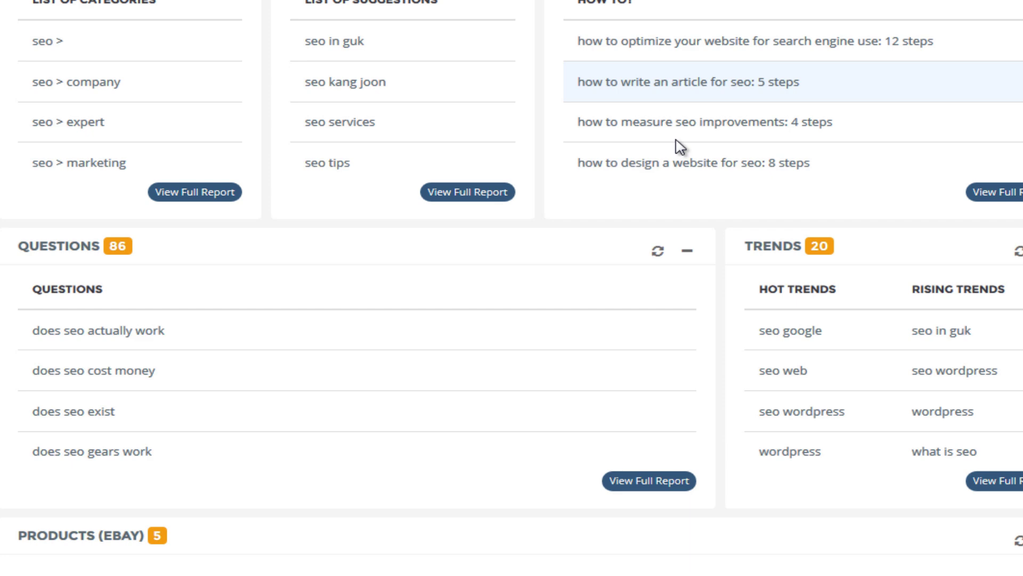
Browse the eBay, ClickBank and Amazon panels, then autoscroll up to the 49.0 difficulty stats.
{"action": "scroll", "coordinate": [488, 478], "scroll_direction": "down", "scroll_amount": 5}
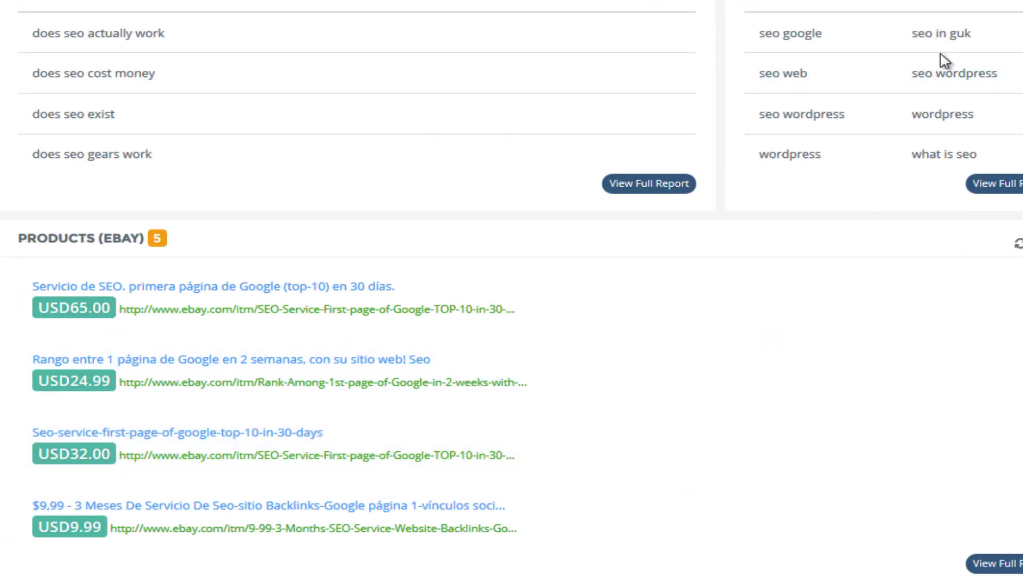
{"action": "scroll", "coordinate": [834, 296], "scroll_direction": "up", "scroll_amount": 3}
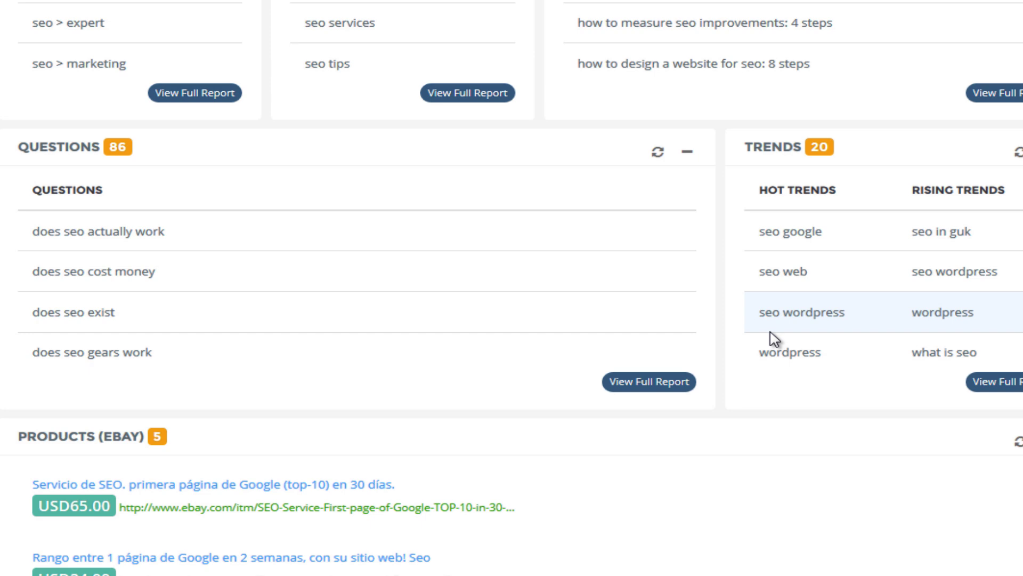
{"action": "scroll", "coordinate": [852, 326], "scroll_direction": "down", "scroll_amount": 2}
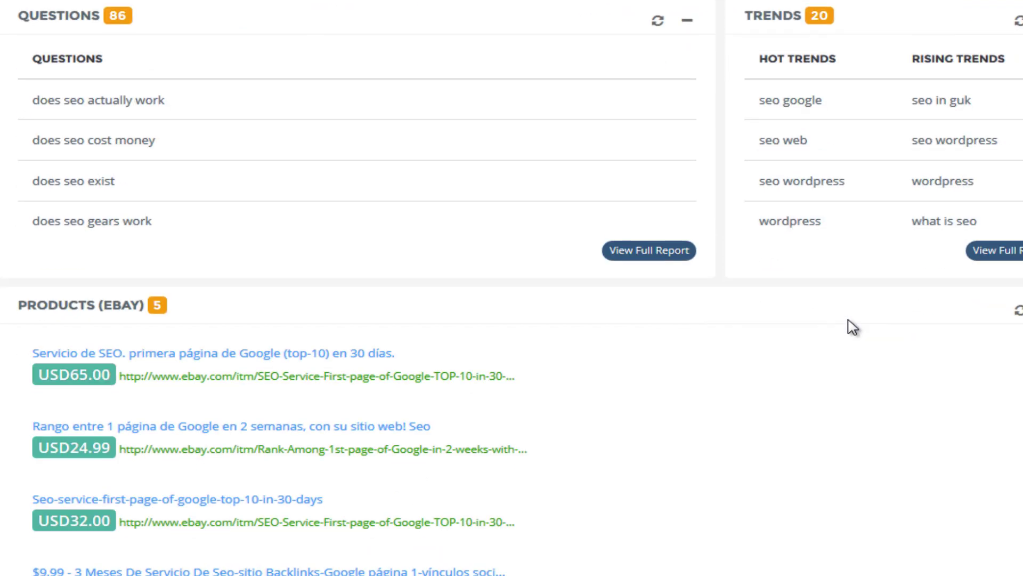
{"action": "scroll", "coordinate": [853, 326], "scroll_direction": "down", "scroll_amount": 4}
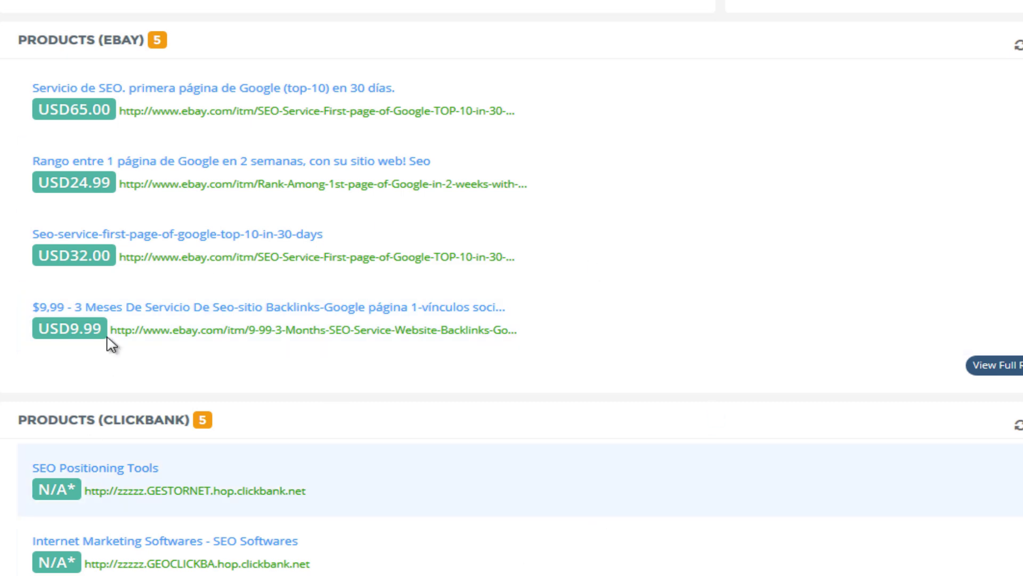
{"action": "scroll", "coordinate": [106, 443], "scroll_direction": "down", "scroll_amount": 6}
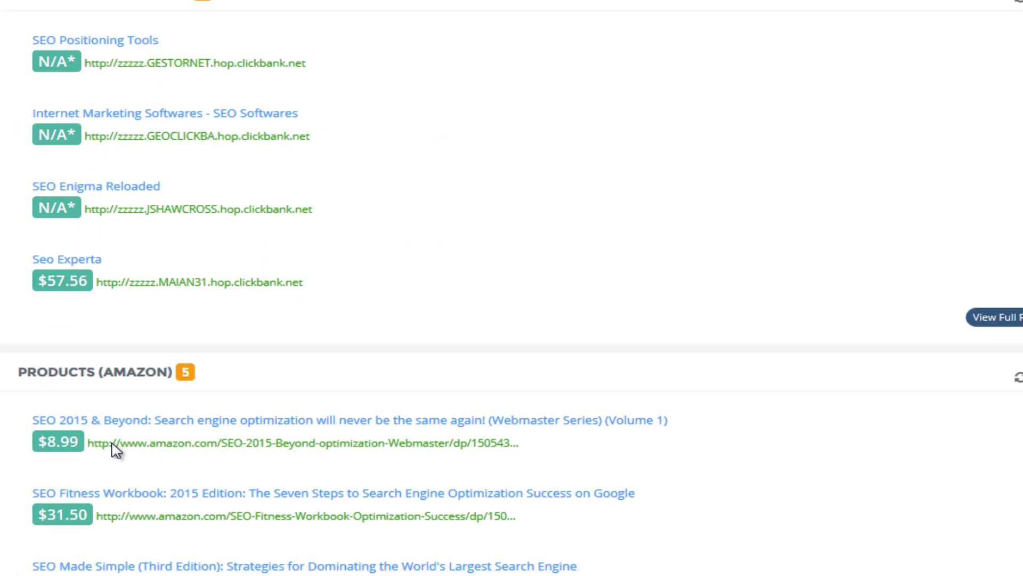
{"action": "scroll", "coordinate": [116, 450], "scroll_direction": "down", "scroll_amount": 3}
{"action": "scroll", "coordinate": [144, 557], "scroll_direction": "up", "scroll_amount": 8}
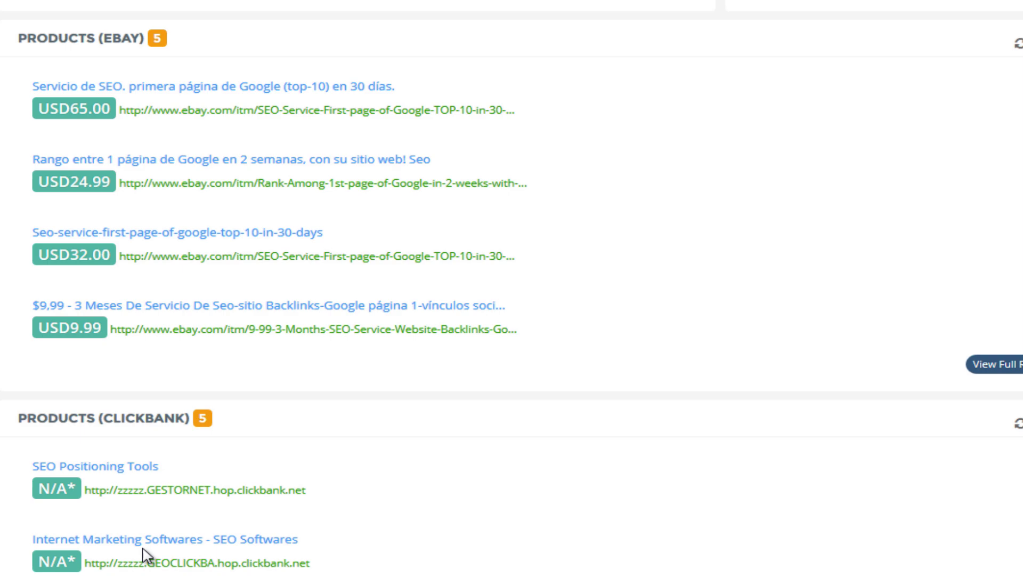
{"action": "scroll", "coordinate": [144, 556], "scroll_direction": "up", "scroll_amount": 20}
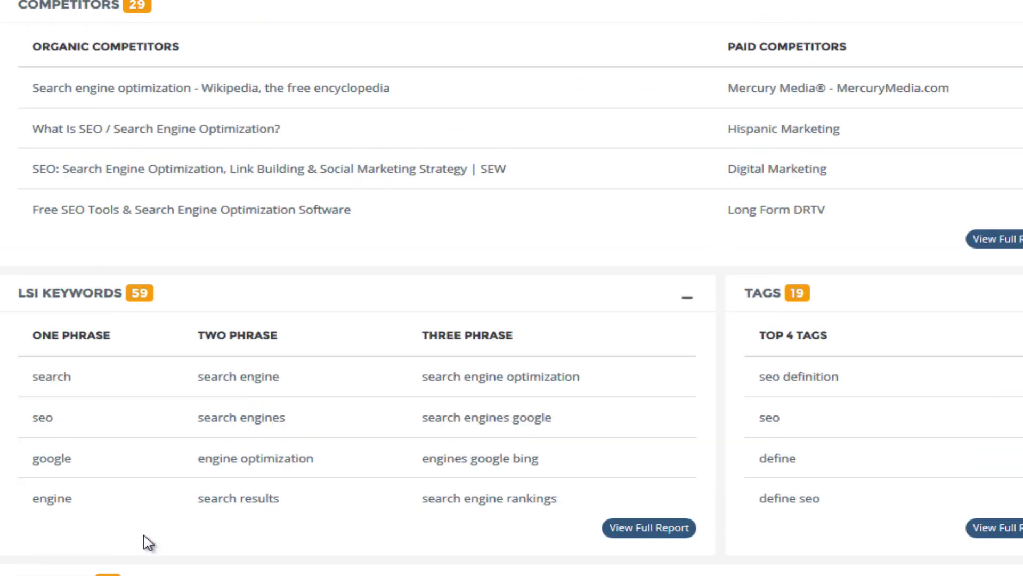
{"action": "scroll", "coordinate": [144, 541], "scroll_direction": "up", "scroll_amount": 5}
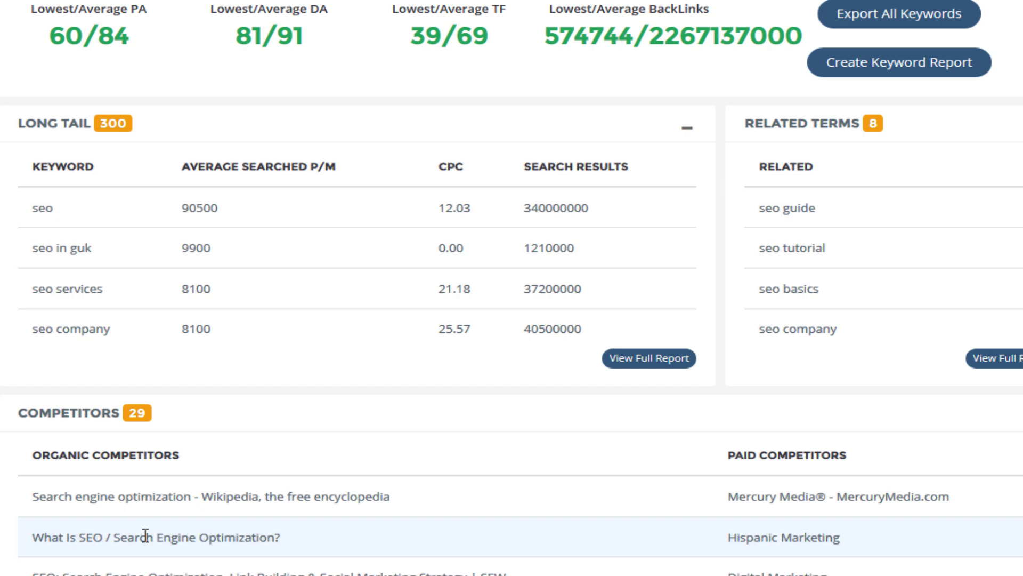
{"action": "scroll", "coordinate": [145, 535], "scroll_direction": "up", "scroll_amount": 4}
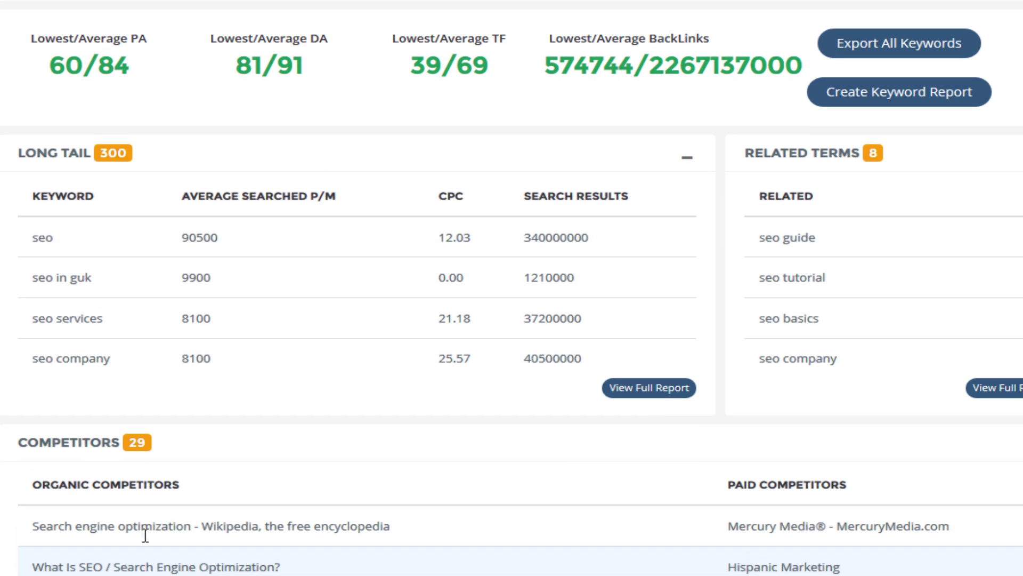
{"action": "scroll", "coordinate": [149, 542], "scroll_direction": "down", "scroll_amount": 15}
{"action": "scroll", "coordinate": [155, 546], "scroll_direction": "down", "scroll_amount": 20}
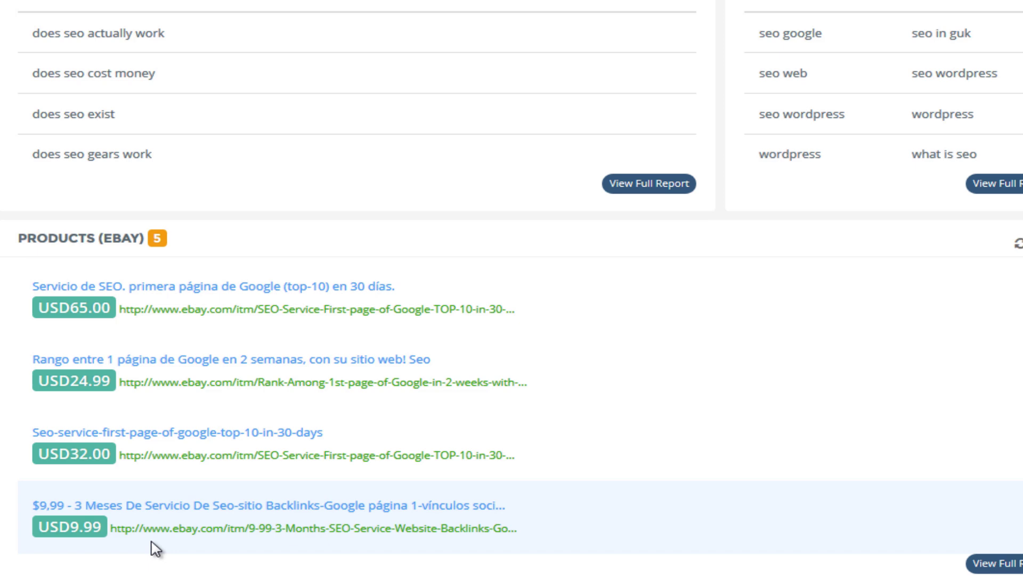
{"action": "scroll", "coordinate": [114, 473], "scroll_direction": "down", "scroll_amount": 1}
{"action": "scroll", "coordinate": [115, 474], "scroll_direction": "down", "scroll_amount": 4}
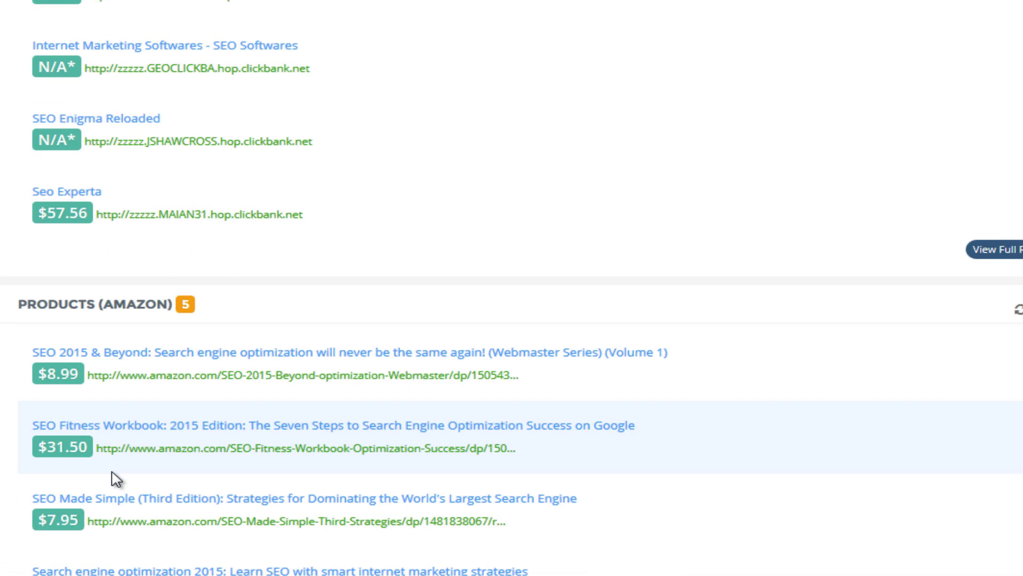
{"action": "scroll", "coordinate": [113, 478], "scroll_direction": "up", "scroll_amount": 15}
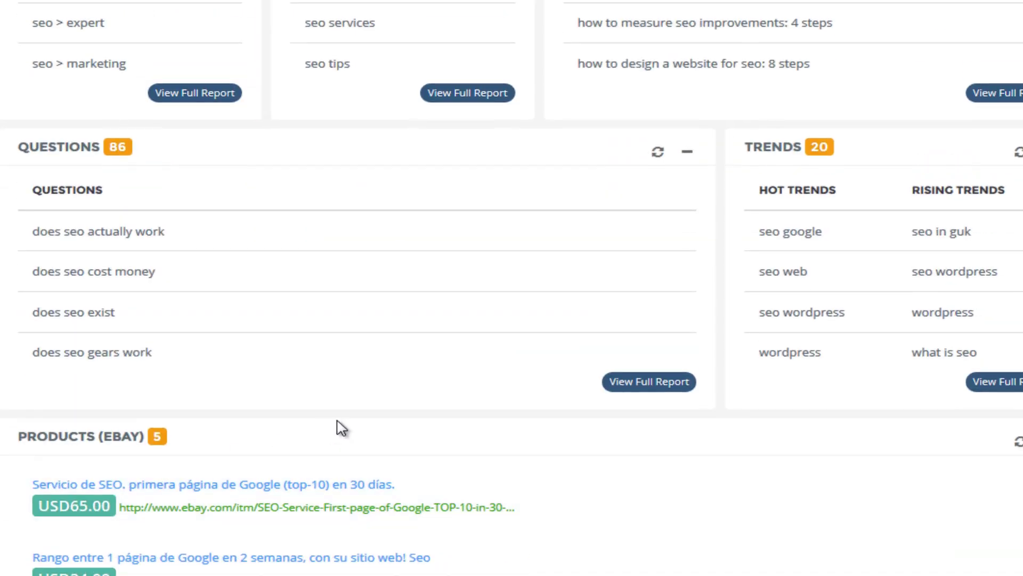
{"action": "middle_click", "coordinate": [338, 424]}
{"action": "right_click", "coordinate": [370, 151]}
{"action": "middle_click", "coordinate": [313, 401]}
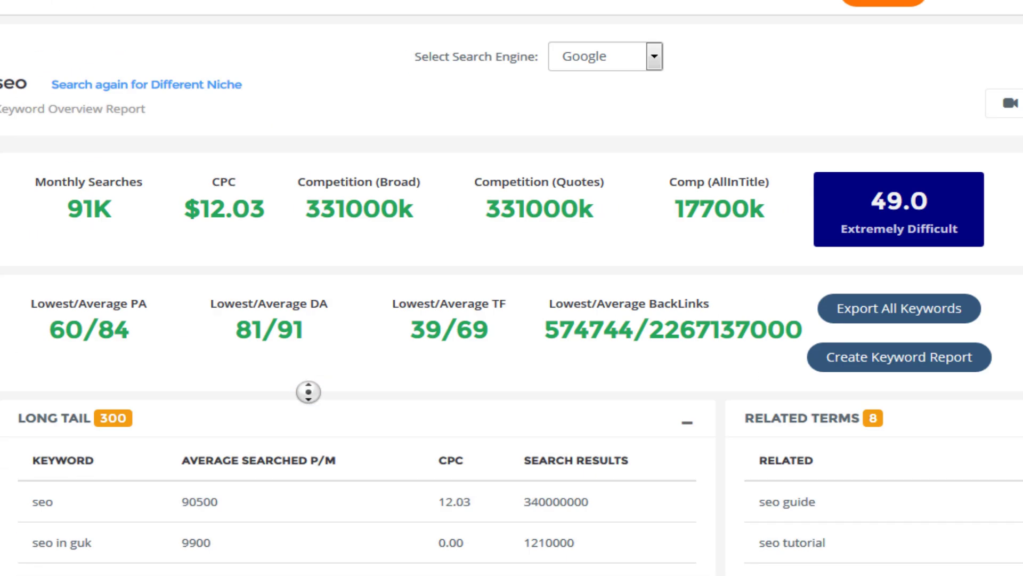
{"action": "scroll", "coordinate": [441, 128], "scroll_direction": "down", "scroll_amount": 9}
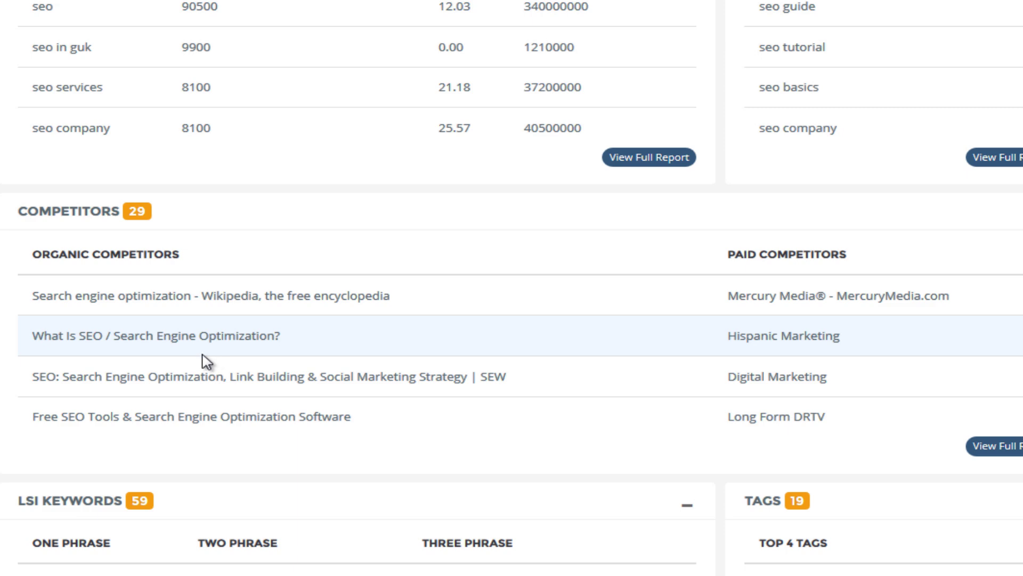
{"action": "scroll", "coordinate": [342, 508], "scroll_direction": "down", "scroll_amount": 15}
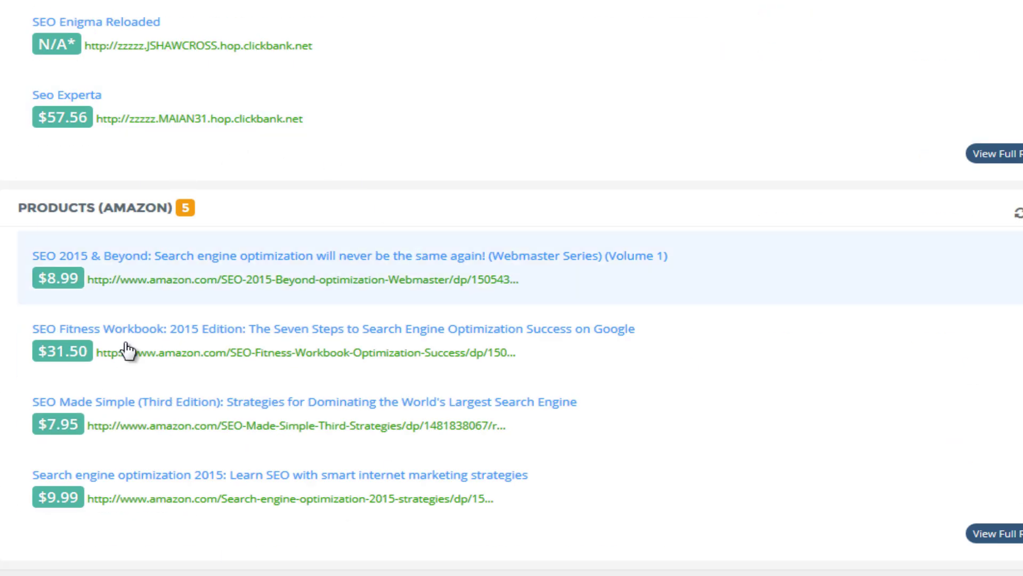
{"action": "scroll", "coordinate": [46, 382], "scroll_direction": "up", "scroll_amount": 7}
{"action": "scroll", "coordinate": [29, 218], "scroll_direction": "up", "scroll_amount": 12}
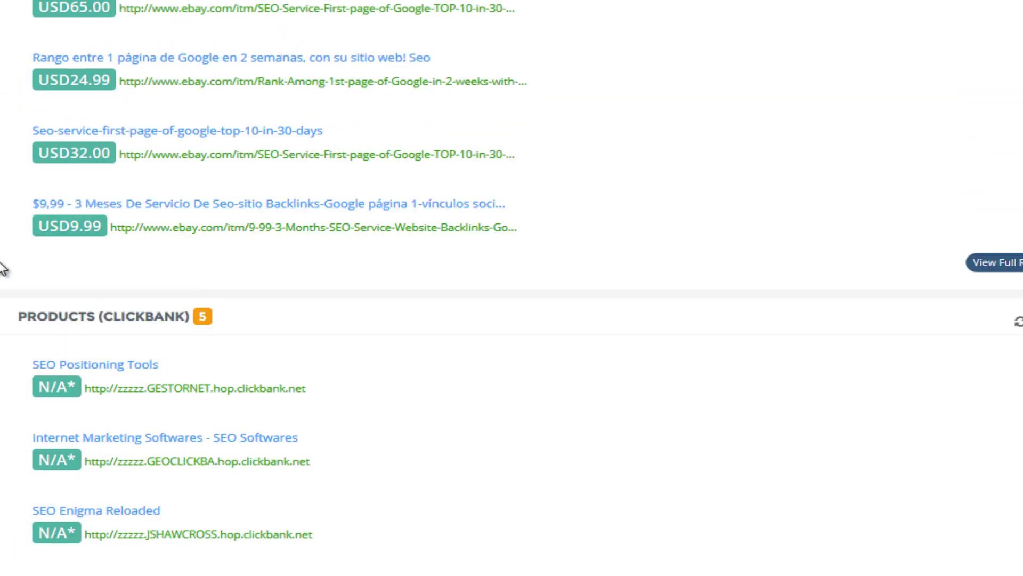
{"action": "scroll", "coordinate": [511, 288], "scroll_direction": "up", "scroll_amount": 19}
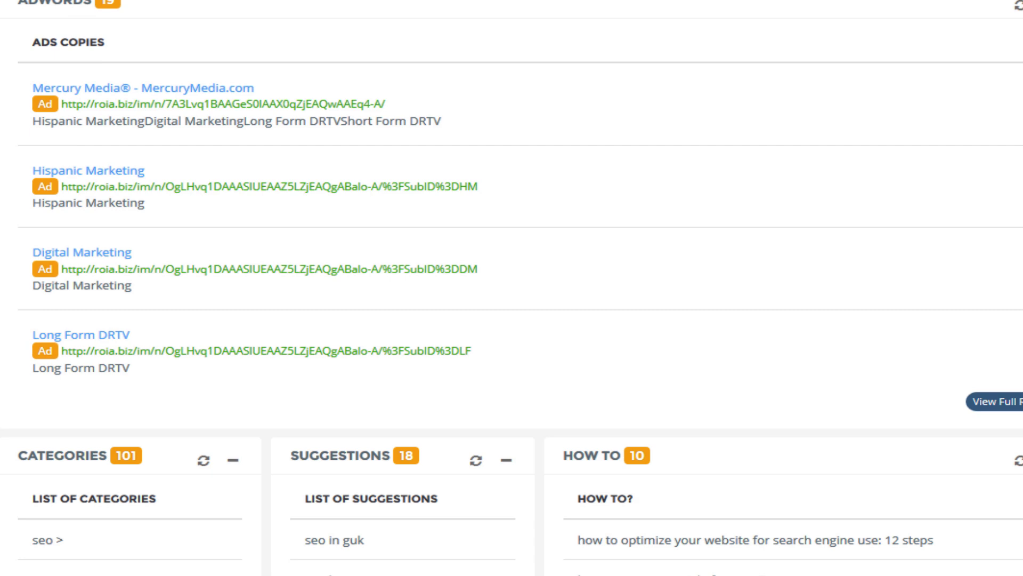
{"action": "scroll", "coordinate": [511, 288], "scroll_direction": "up", "scroll_amount": 12}
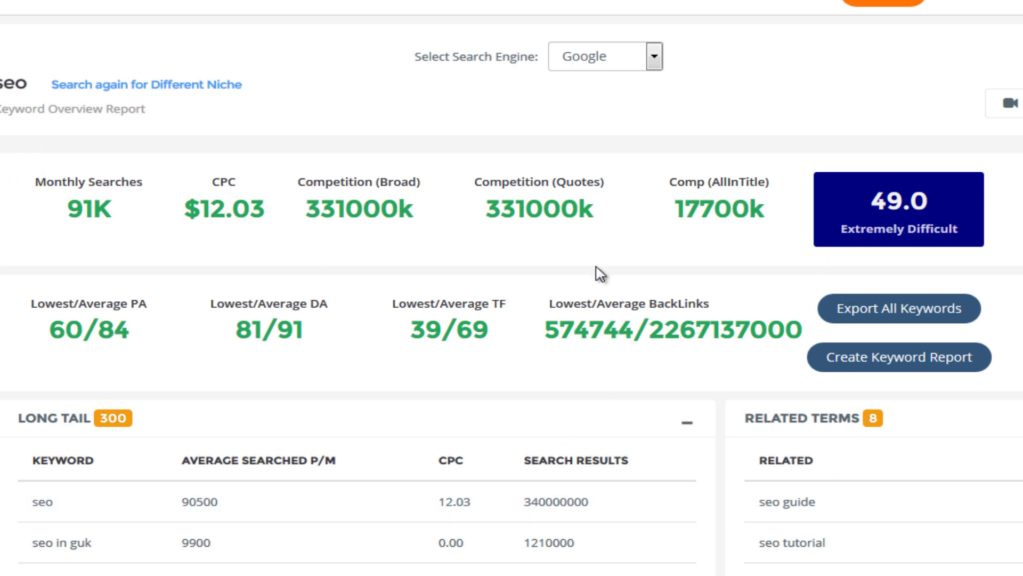
{"action": "scroll", "coordinate": [107, 381], "scroll_direction": "down", "scroll_amount": 7}
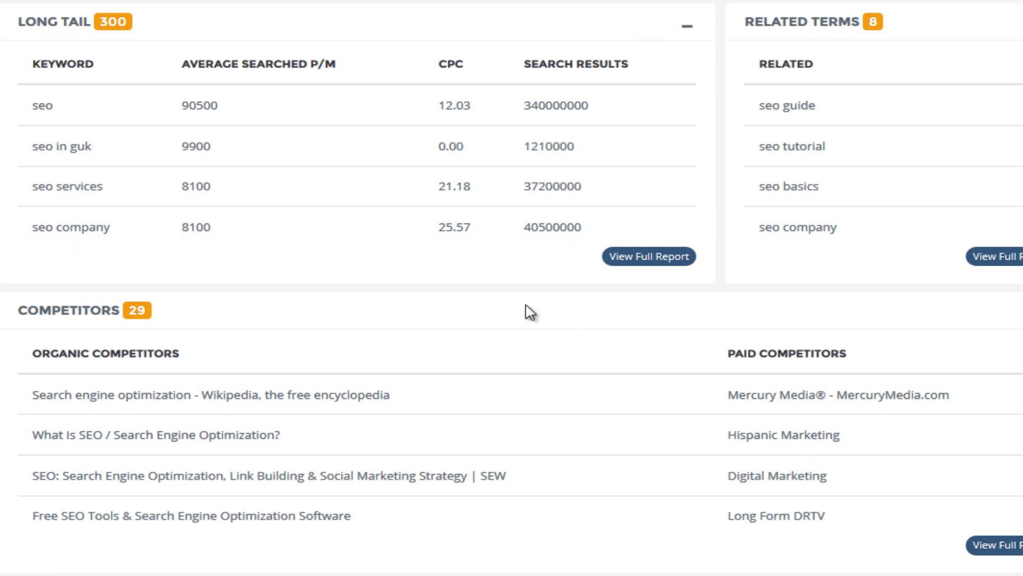
{"action": "scroll", "coordinate": [520, 327], "scroll_direction": "down", "scroll_amount": 5}
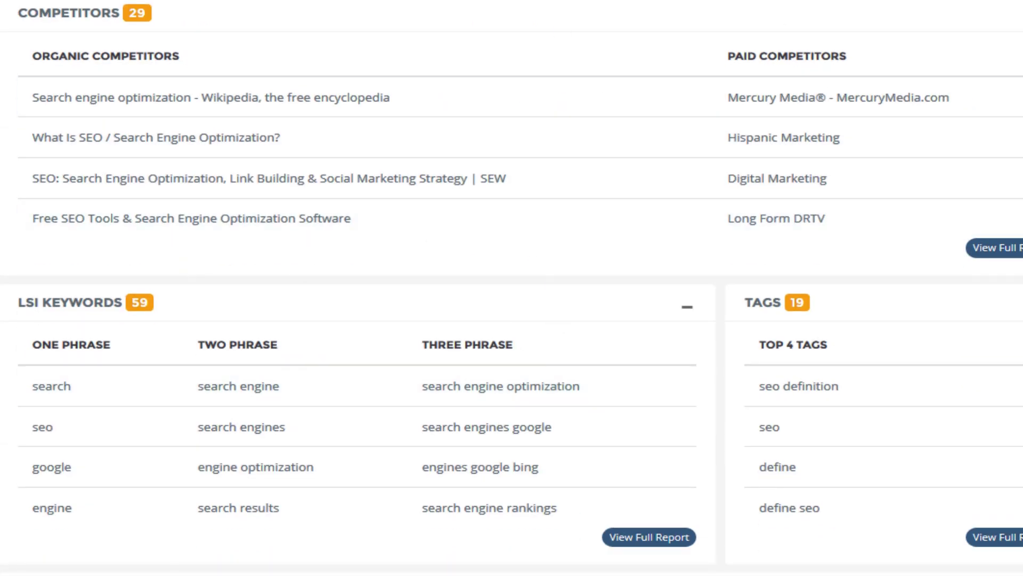
{"action": "scroll", "coordinate": [324, 198], "scroll_direction": "down", "scroll_amount": 4}
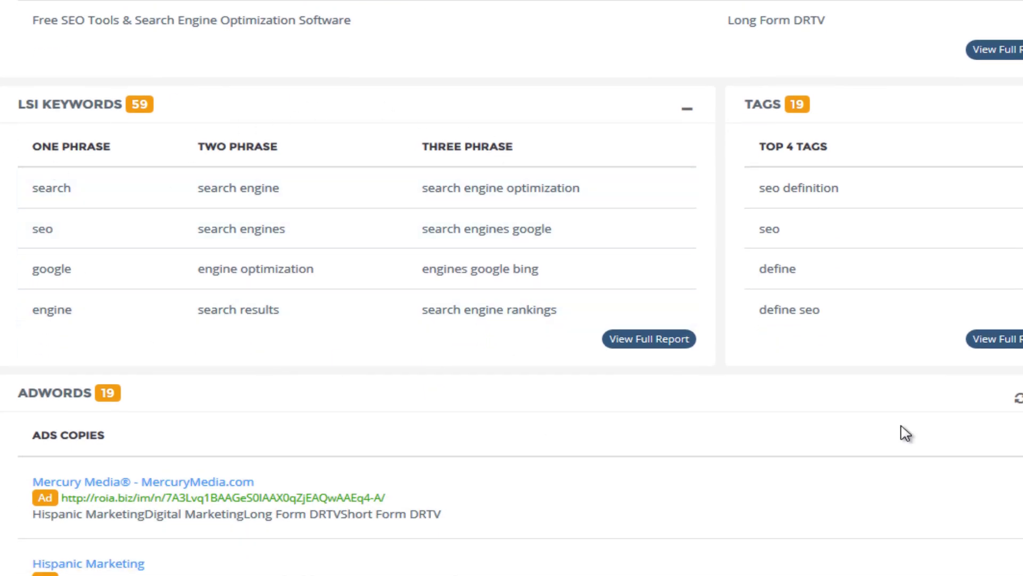
{"action": "scroll", "coordinate": [521, 345], "scroll_direction": "up", "scroll_amount": 9}
{"action": "scroll", "coordinate": [927, 235], "scroll_direction": "down", "scroll_amount": 8}
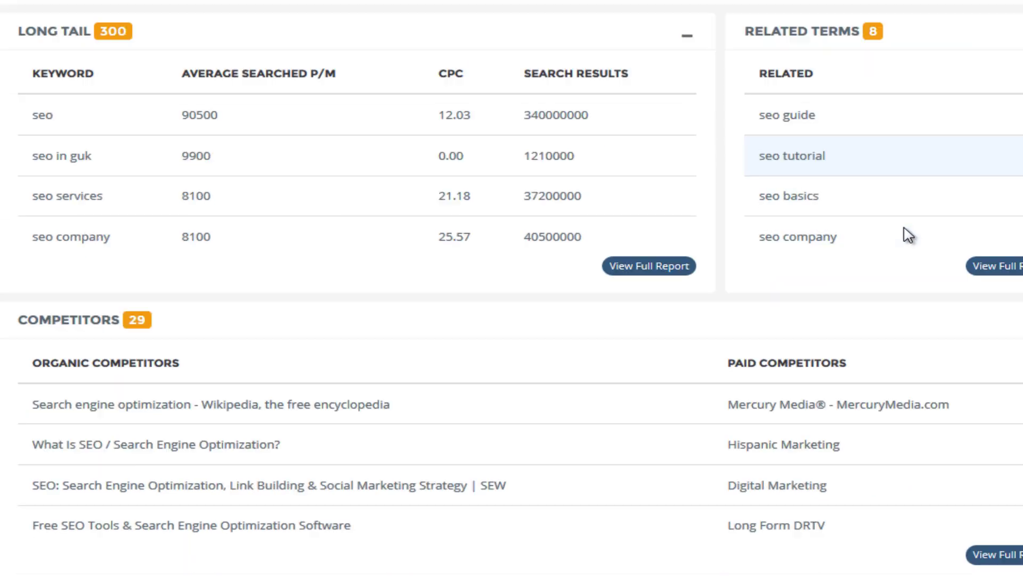
{"action": "scroll", "coordinate": [149, 463], "scroll_direction": "up", "scroll_amount": 12}
{"action": "scroll", "coordinate": [512, 288], "scroll_direction": "up", "scroll_amount": 1}
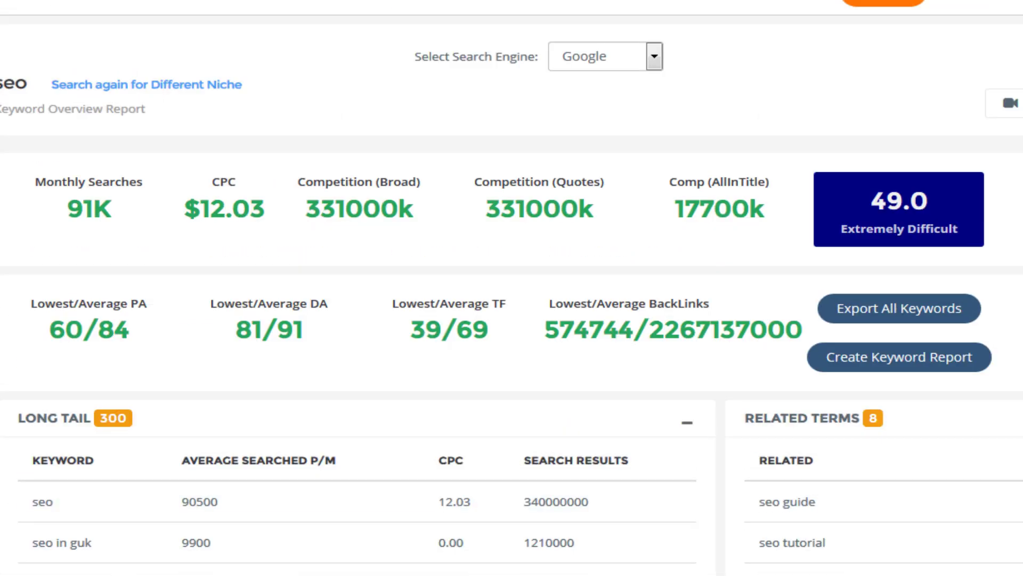